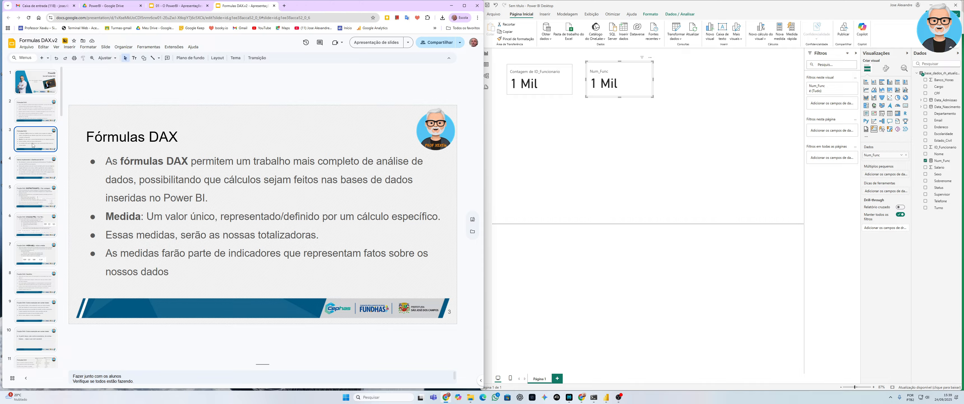
# Advance the lesson slides to the one explaining the CALCULATE() filter function.
pyautogui.press('Down')
pyautogui.press('Down')
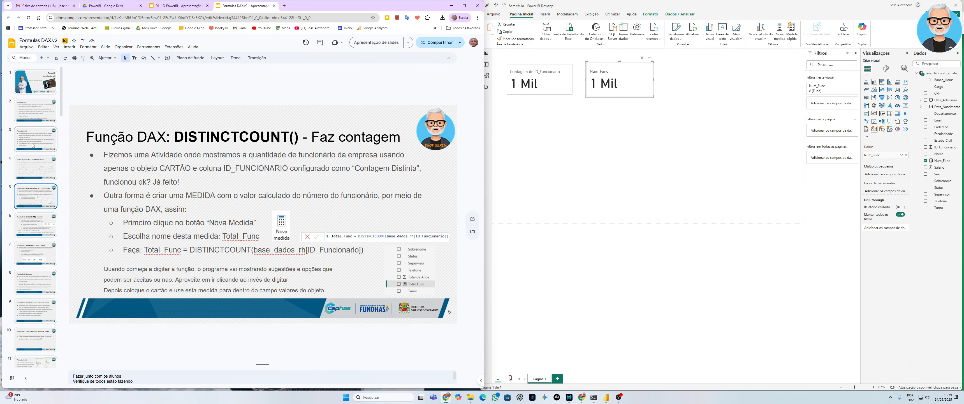
pyautogui.press('Down')
pyautogui.press('Up')
pyautogui.press('Down')
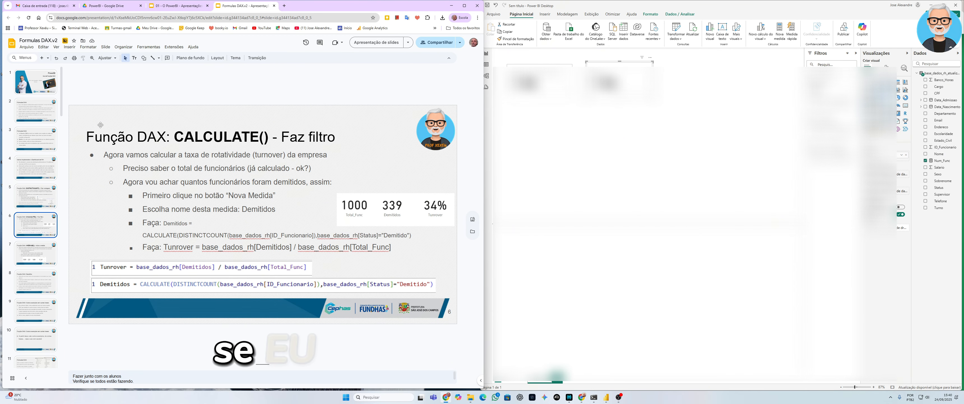
# Switch to Power BI's table view and examine the values in the Status column.
pyautogui.click(486, 64)
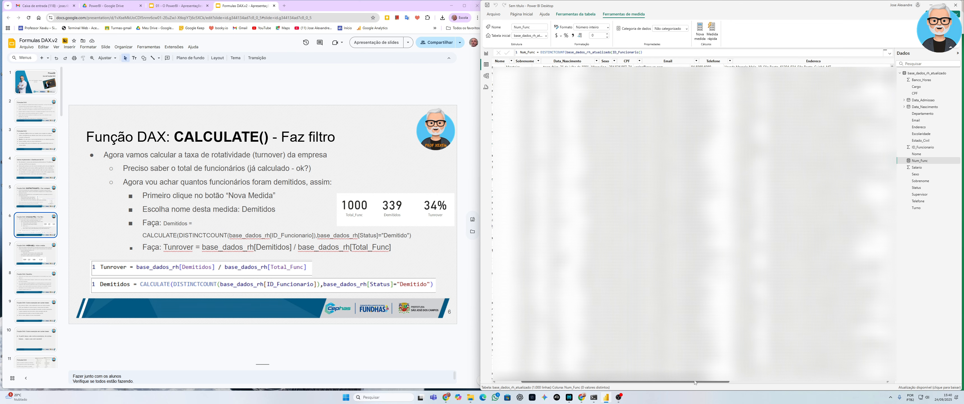
pyautogui.moveTo(695, 382); pyautogui.dragTo(812, 382)
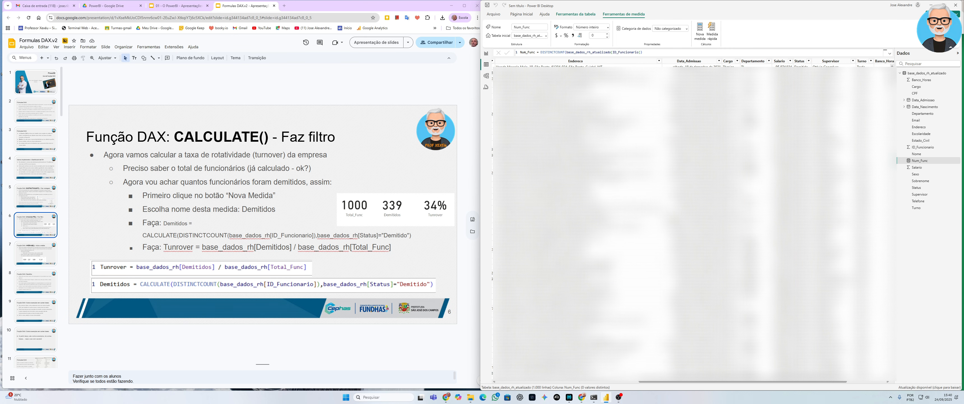
pyautogui.click(800, 62)
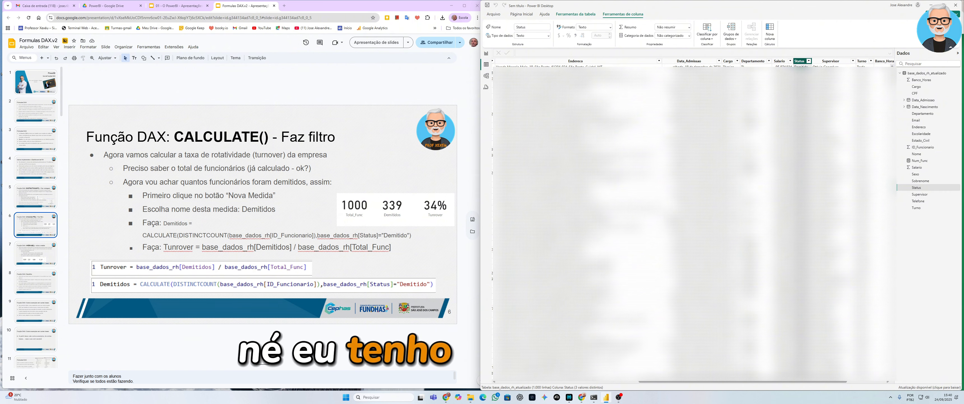
pyautogui.scroll(-3, 692, 221)
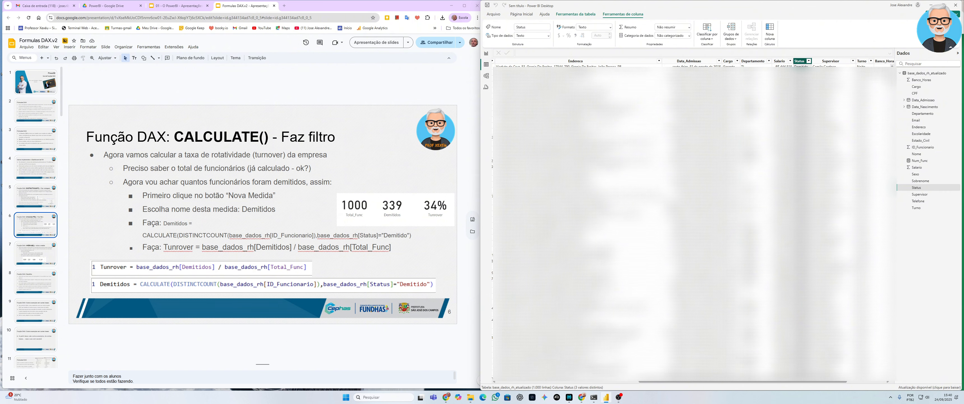
pyautogui.scroll(-3, 691, 221)
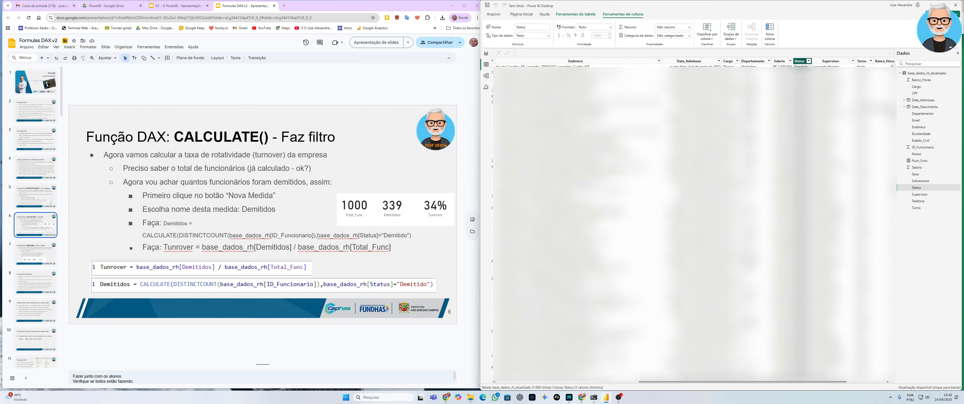
pyautogui.scroll(-3, 692, 221)
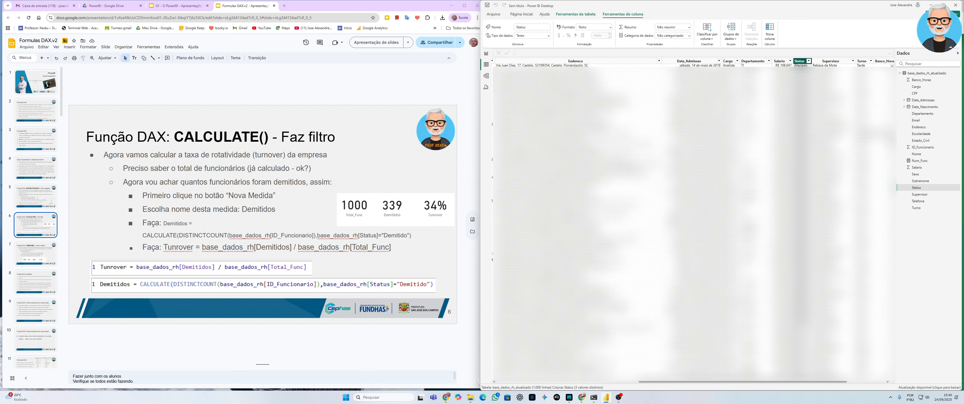
pyautogui.scroll(-3, 671, 223)
pyautogui.scroll(-3, 670, 223)
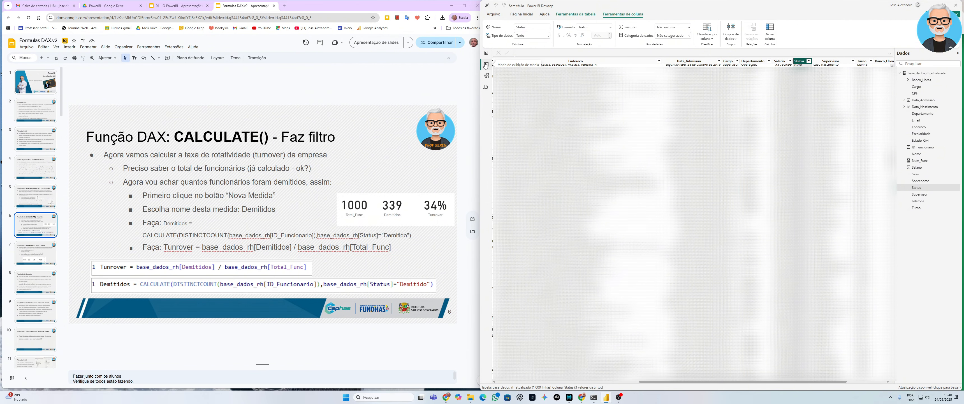
# Create a new measure named Dem and start its formula with the CALCULATE function.
pyautogui.click(580, 15)
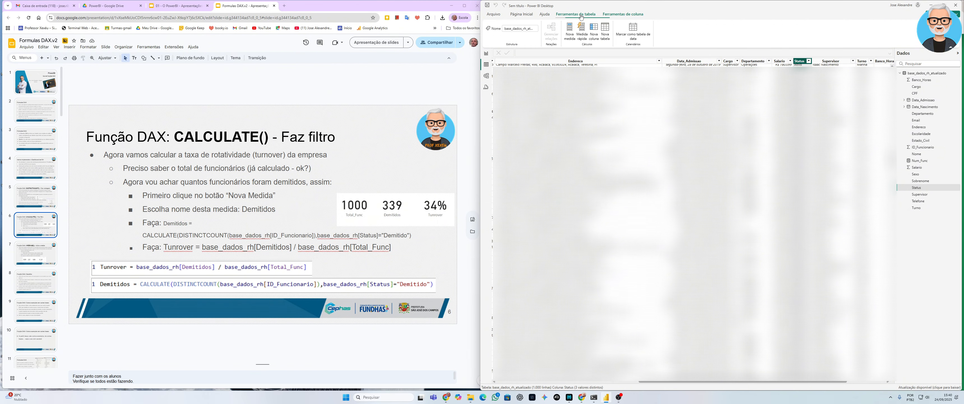
pyautogui.click(569, 30)
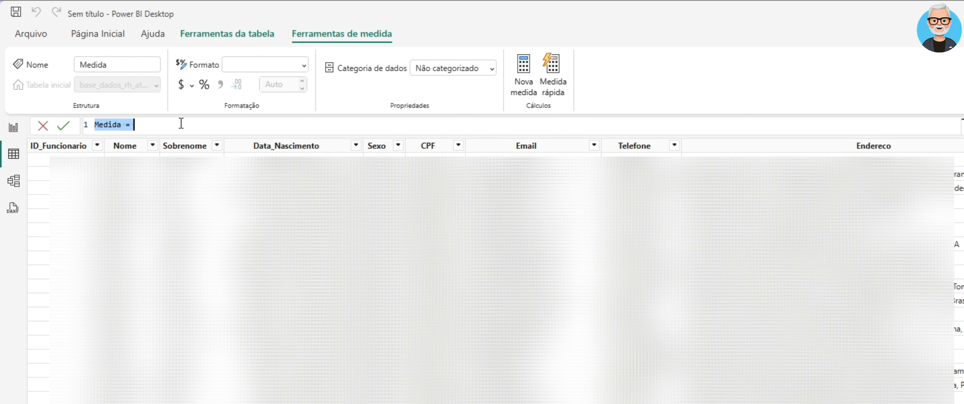
pyautogui.write('dE')
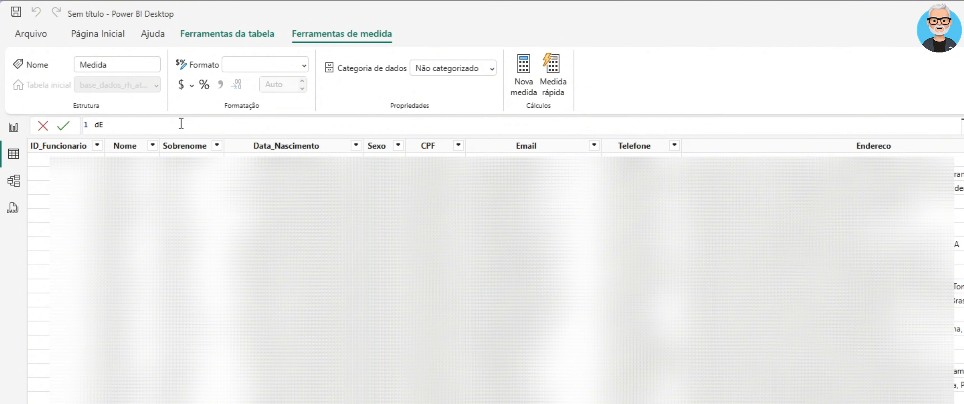
pyautogui.write('M')
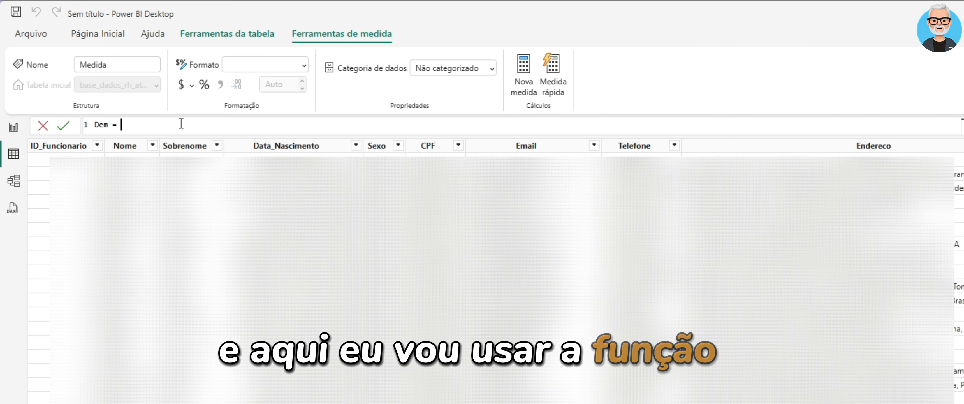
pyautogui.write('C')
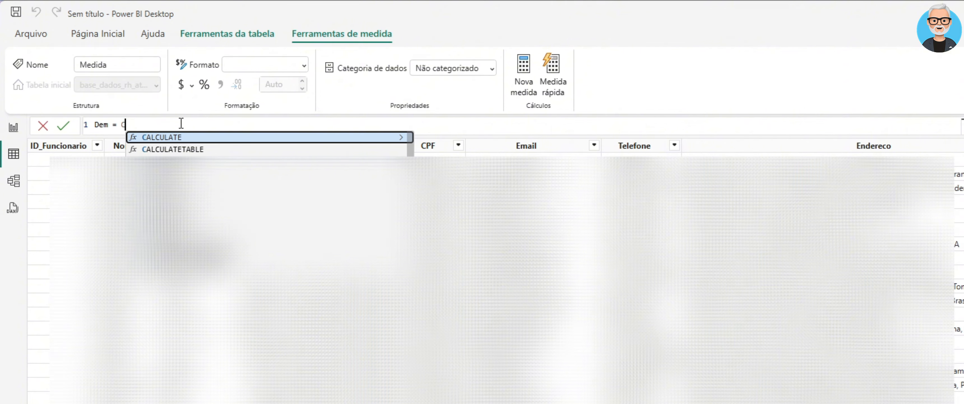
pyautogui.click(179, 138)
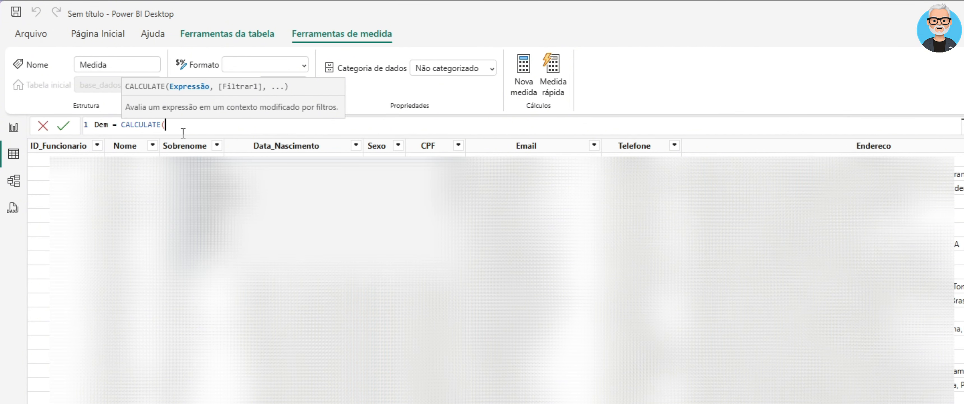
# Enter DISTINCTCOUNT(base_dados_rh_atualizado[ID_Funcionario] as the expression inside CALCULATE, followed by a comma.
pyautogui.write('DIS')
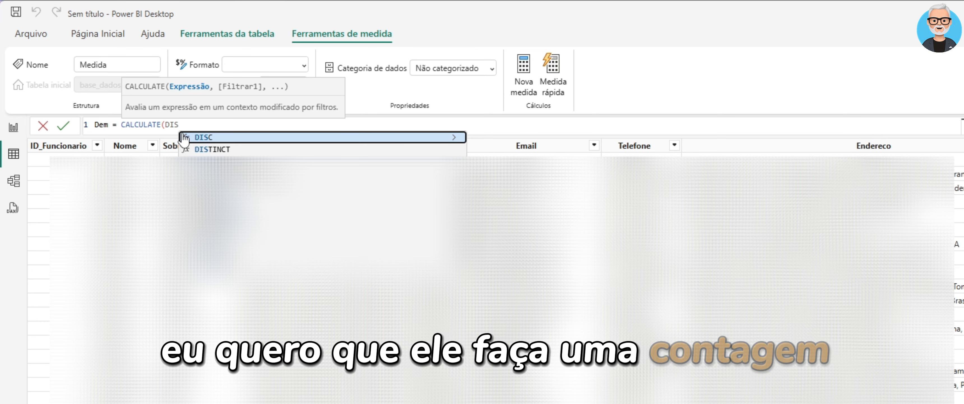
pyautogui.write('TINCTCOUNT(')
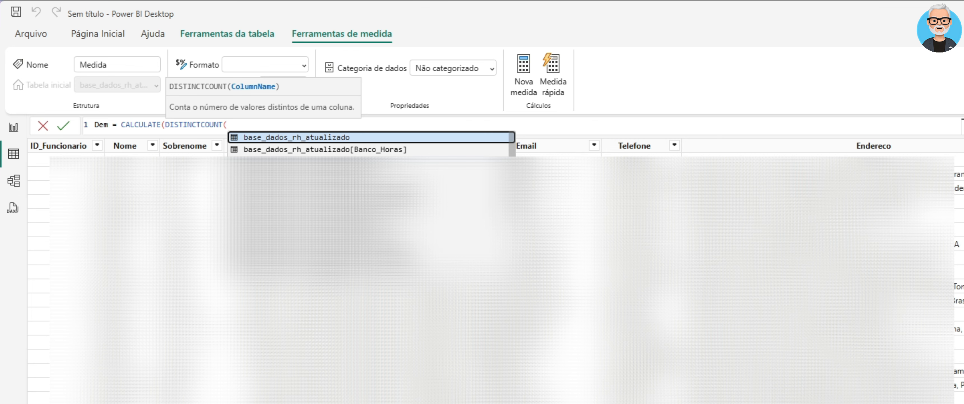
pyautogui.write('base_dados_rh_atualizado[ID_Funcionario]')
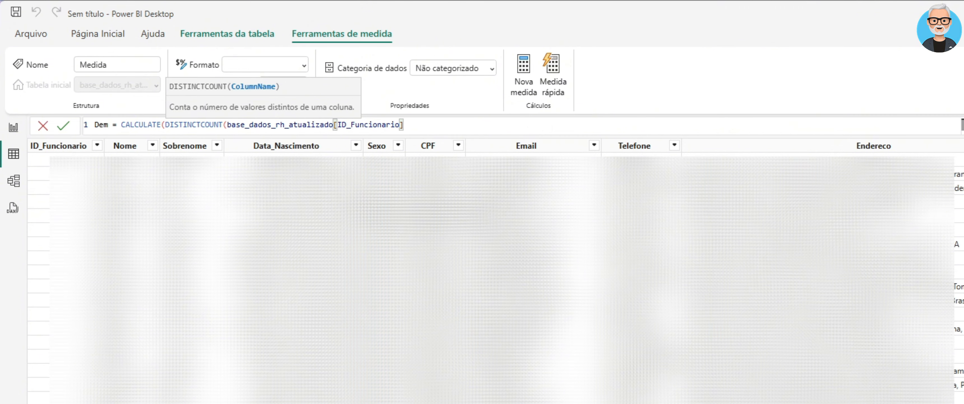
pyautogui.write(',')
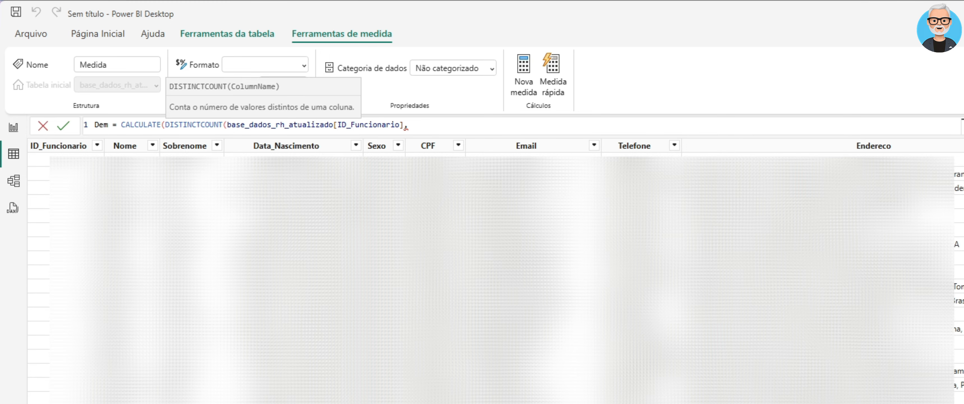
pyautogui.write('B')
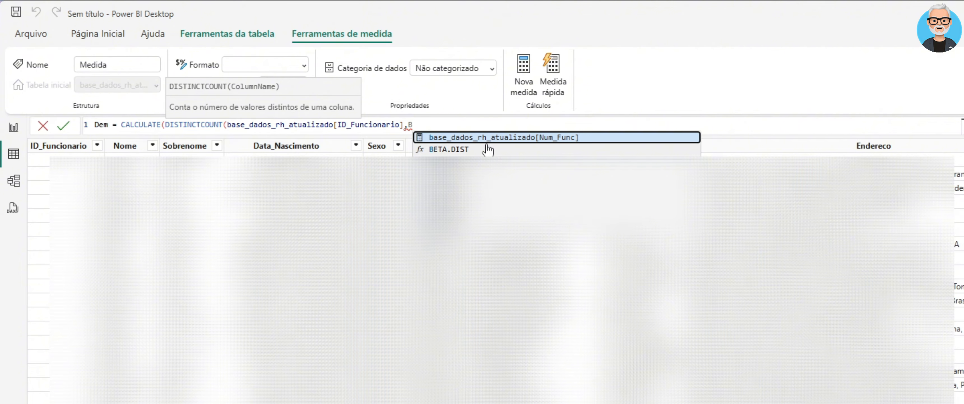
pyautogui.click(456, 139)
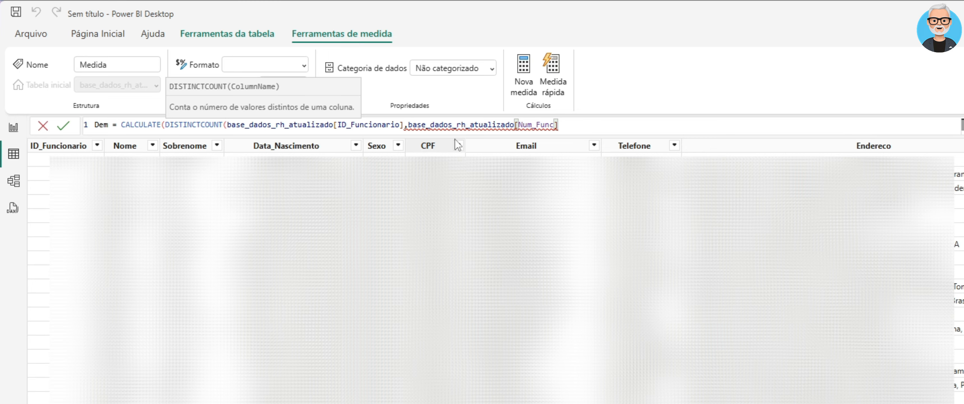
pyautogui.press('BackSpace')
pyautogui.press('BackSpace')
pyautogui.press('BackSpace')
pyautogui.press('BackSpace')
pyautogui.press('BackSpace')
pyautogui.press('BackSpace')
pyautogui.press('BackSpace')
pyautogui.press('BackSpace')
pyautogui.press('BackSpace')
pyautogui.press('BackSpace')
pyautogui.press('BackSpace')
pyautogui.press('BackSpace')
pyautogui.press('BackSpace')
pyautogui.press('BackSpace')
pyautogui.press('BackSpace')
pyautogui.press('BackSpace')
pyautogui.press('BackSpace')
pyautogui.press('BackSpace')
pyautogui.press('BackSpace')
pyautogui.press('BackSpace')
pyautogui.press('BackSpace')
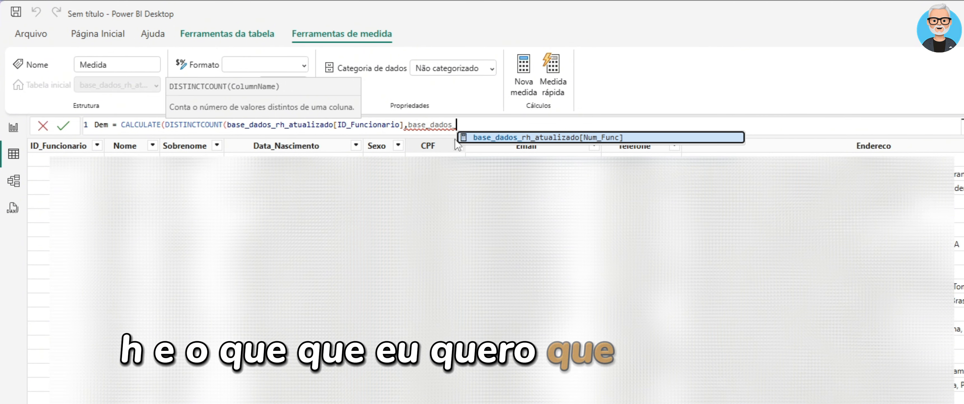
pyautogui.press('BackSpace')
pyautogui.press('BackSpace')
pyautogui.press('BackSpace')
pyautogui.press('BackSpace')
pyautogui.press('BackSpace')
pyautogui.press('BackSpace')
pyautogui.press('BackSpace')
pyautogui.press('BackSpace')
pyautogui.press('BackSpace')
pyautogui.press('BackSpace')
pyautogui.press('BackSpace')
pyautogui.press('BackSpace')
pyautogui.press('BackSpace')
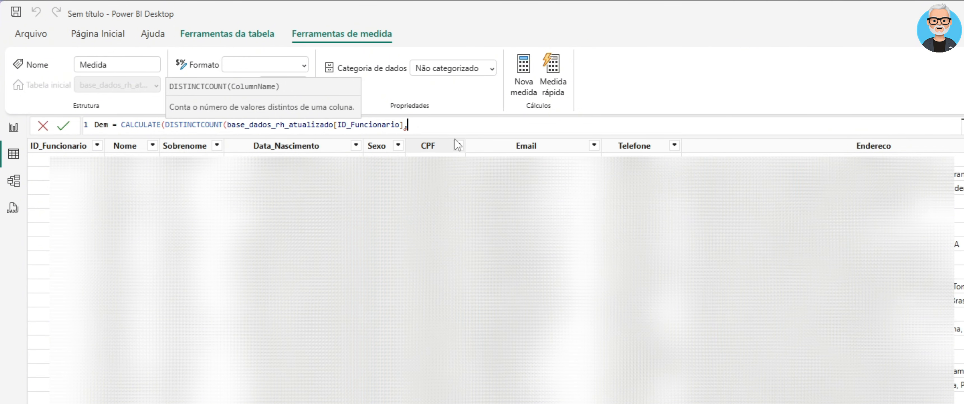
# Insert the suggested reference base_dados_rh_atualizado[Num_Func] after the comma in the Dem formula.
pyautogui.write('BA')
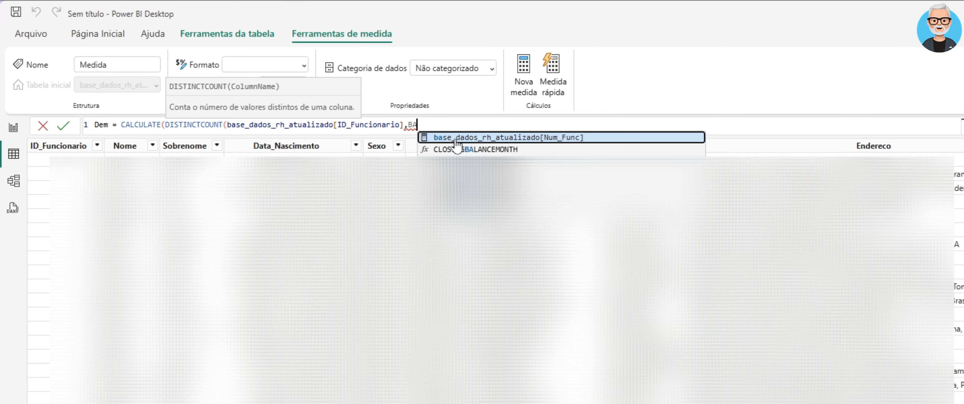
pyautogui.write('S')
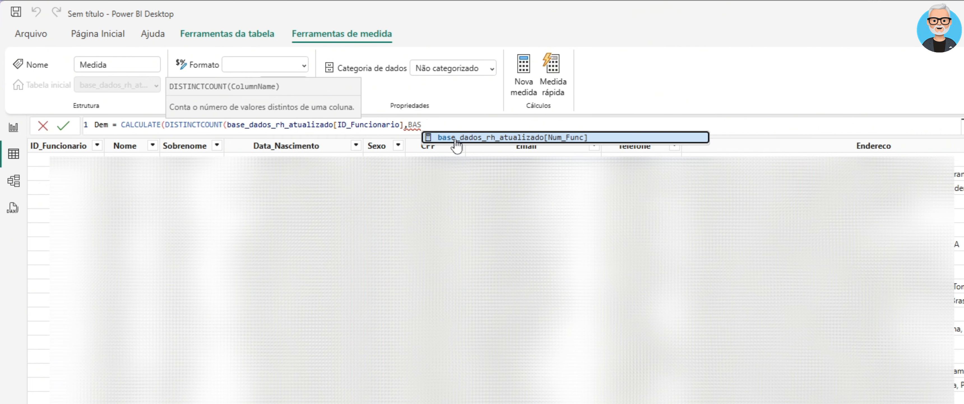
pyautogui.click(455, 139)
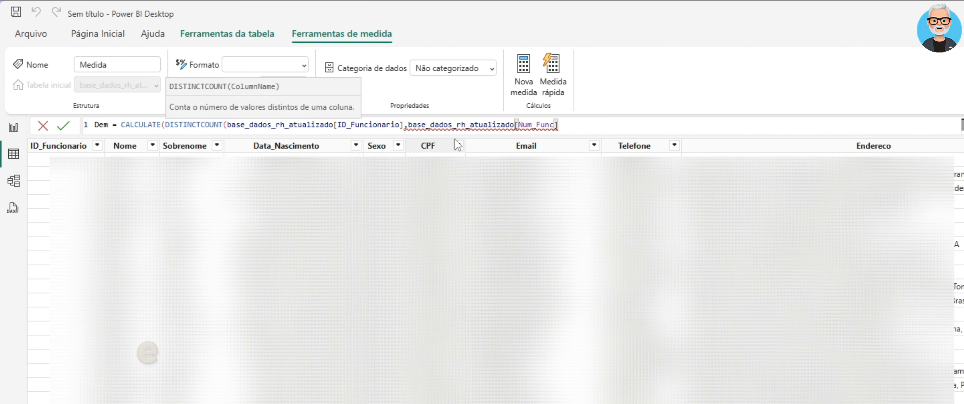
pyautogui.press('BackSpace')
pyautogui.press('BackSpace')
pyautogui.press('BackSpace')
pyautogui.press('BackSpace')
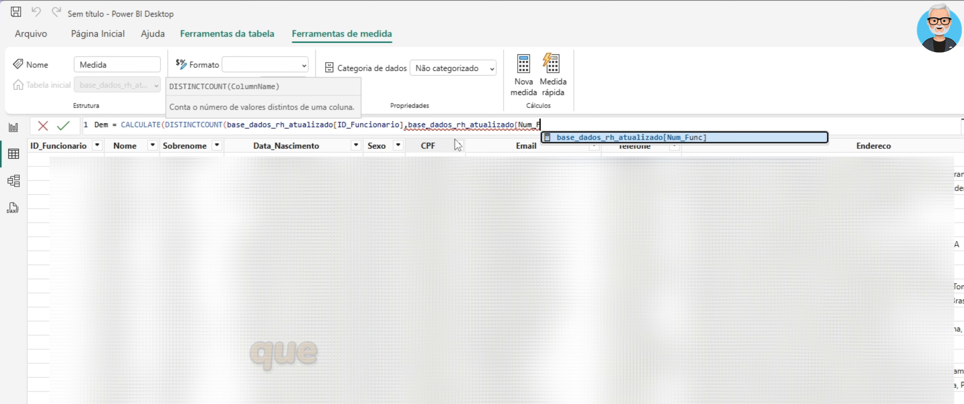
pyautogui.press('BackSpace')
pyautogui.press('BackSpace')
pyautogui.press('BackSpace')
pyautogui.press('BackSpace')
pyautogui.press('BackSpace')
pyautogui.press('BackSpace')
pyautogui.press('BackSpace')
pyautogui.press('BackSpace')
pyautogui.press('BackSpace')
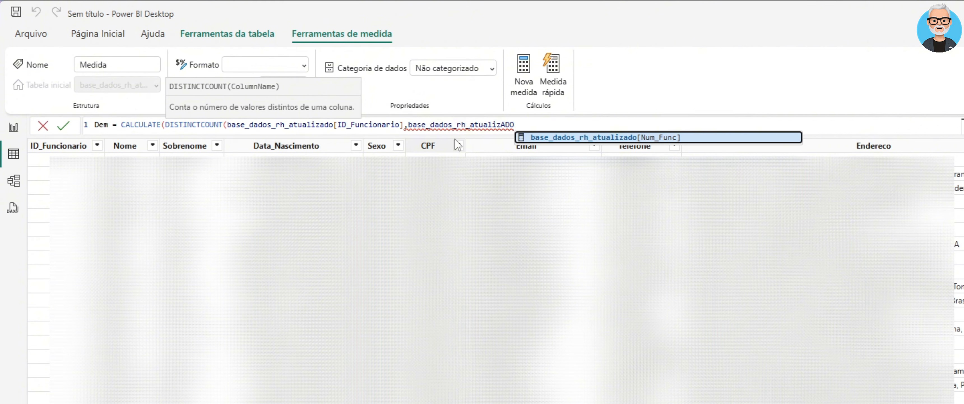
pyautogui.click(559, 137)
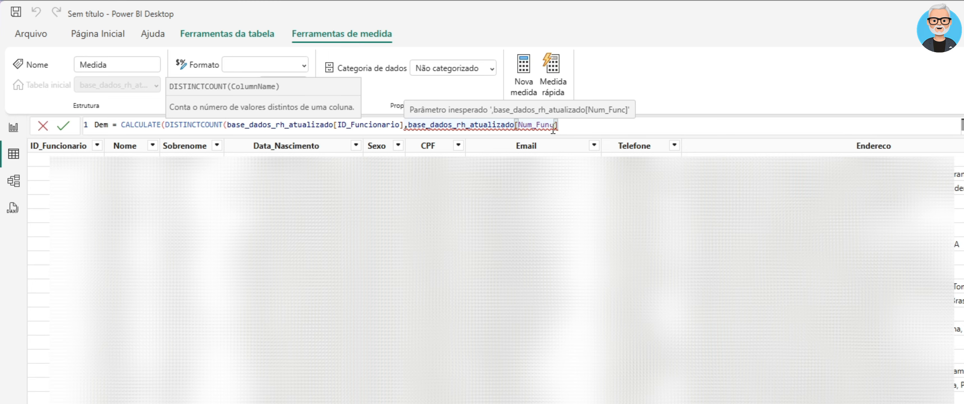
# Replace the name Num_Func inside the brackets of the second reference with sTATUS.
pyautogui.click(553, 130)
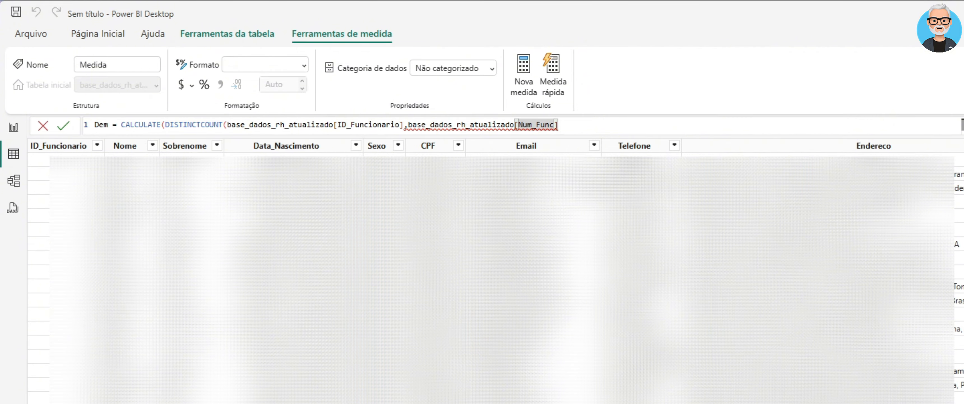
pyautogui.press('BackSpace')
pyautogui.press('BackSpace')
pyautogui.press('BackSpace')
pyautogui.press('BackSpace')
pyautogui.press('BackSpace')
pyautogui.press('BackSpace')
pyautogui.press('BackSpace')
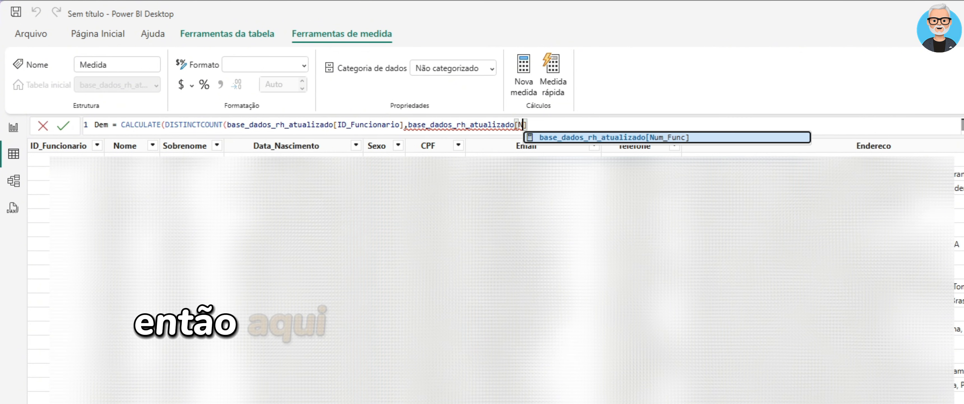
pyautogui.write('sTATUS')
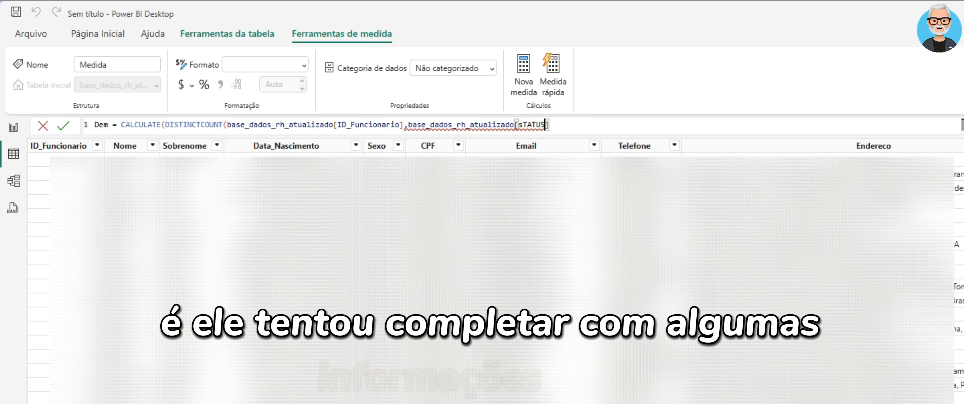
# Replace sTATUS with Status in the second reference of the Dem formula and compare the column with "Demitido.
pyautogui.press('BackSpace')
pyautogui.press('BackSpace')
pyautogui.press('BackSpace')
pyautogui.press('BackSpace')
pyautogui.press('BackSpace')
pyautogui.press('BackSpace')
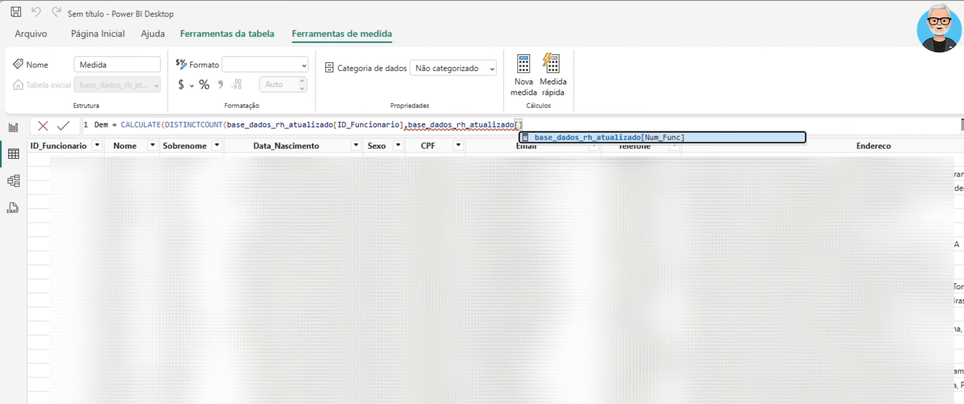
pyautogui.write('S')
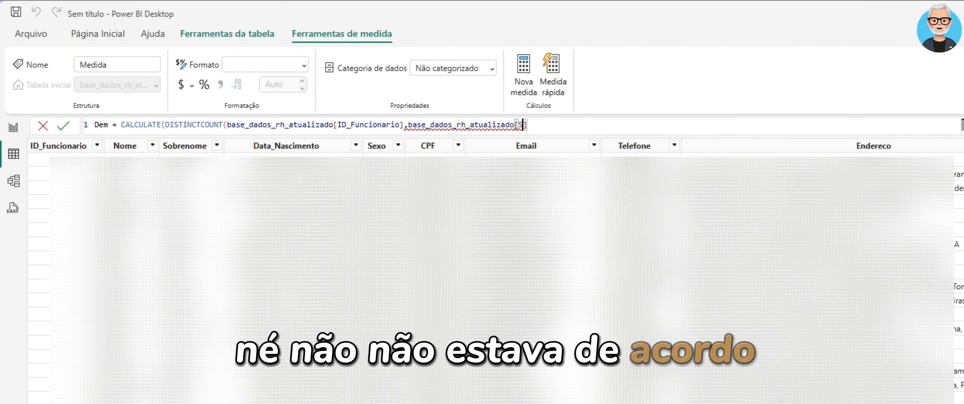
pyautogui.write('tatu')
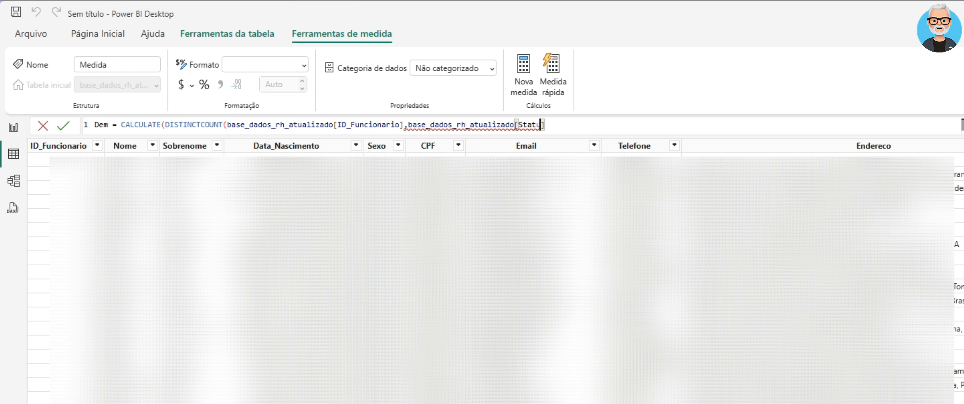
pyautogui.write('s]="Demitido')
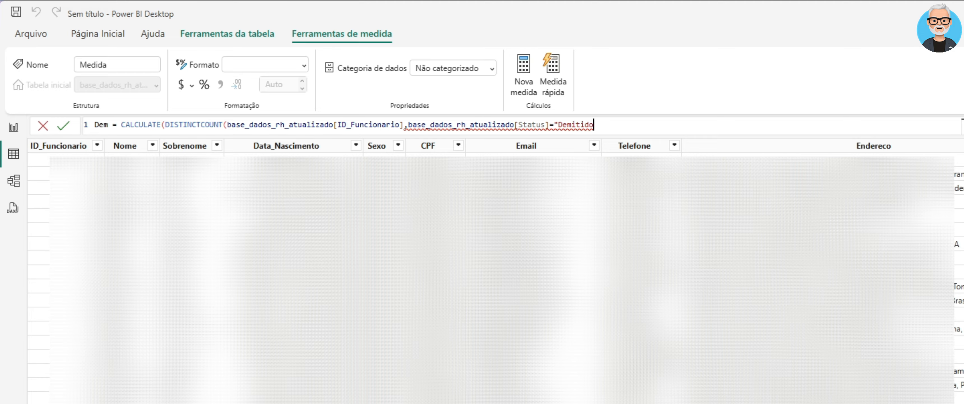
# Close the quoted text "Demitido" and the open parentheses, and try to commit the Dem formula.
pyautogui.write('"')
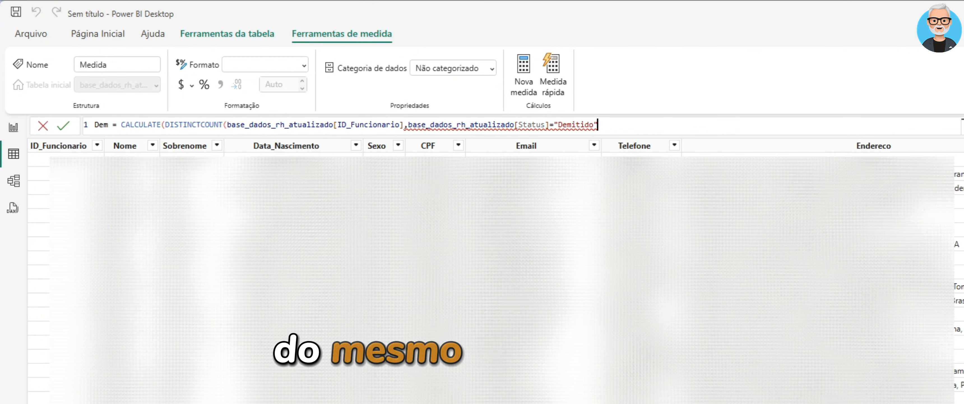
pyautogui.write(')')
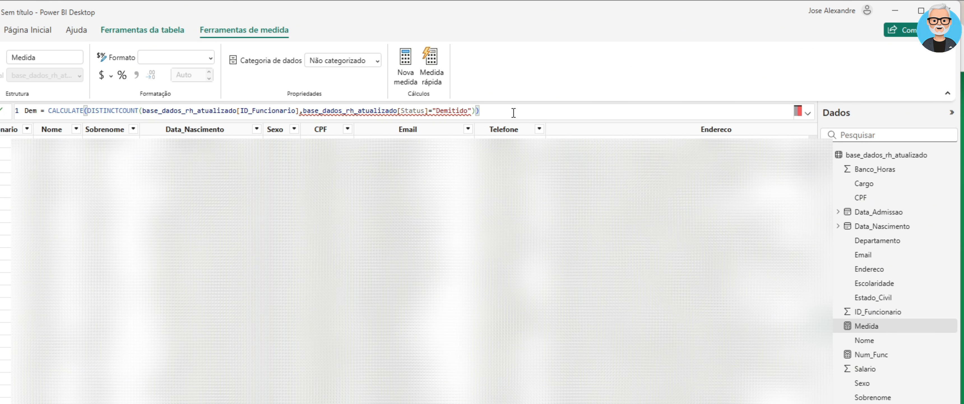
pyautogui.press('Return')
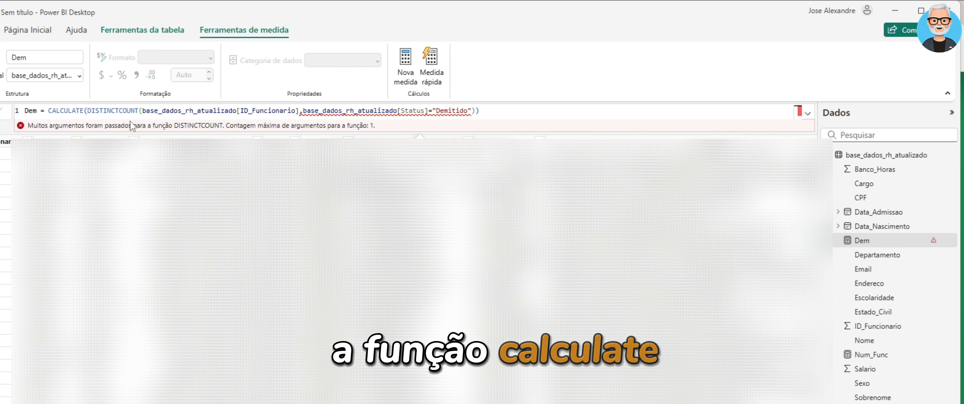
# Delete everything after base_dados_rh_atualizado[ID_Funcionario] in the Dem formula, including the misplaced Status condition.
pyautogui.click(473, 110)
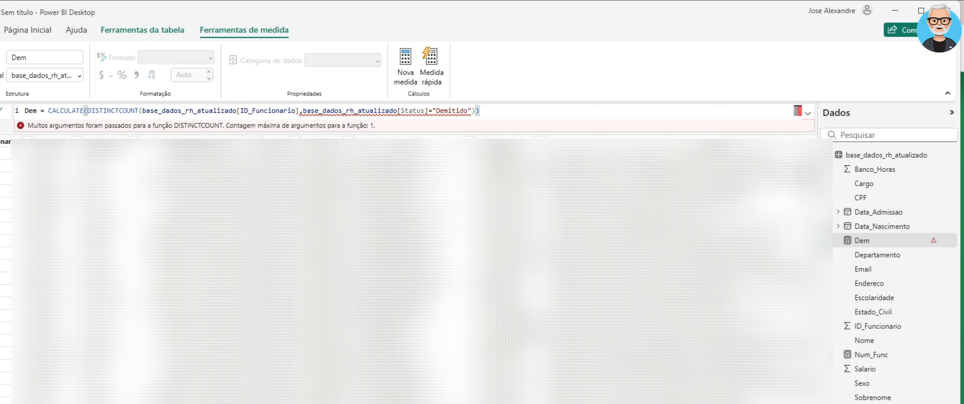
pyautogui.press('BackSpace')
pyautogui.press('BackSpace')
pyautogui.press('BackSpace')
pyautogui.press('BackSpace')
pyautogui.press('BackSpace')
pyautogui.press('BackSpace')
pyautogui.press('BackSpace')
pyautogui.press('BackSpace')
pyautogui.press('BackSpace')
pyautogui.press('BackSpace')
pyautogui.press('BackSpace')
pyautogui.press('BackSpace')
pyautogui.press('BackSpace')
pyautogui.press('BackSpace')
pyautogui.press('BackSpace')
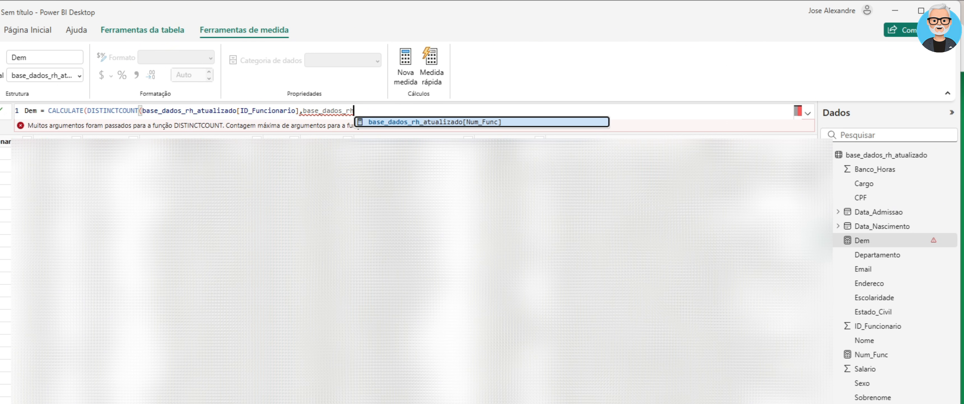
pyautogui.press('BackSpace')
pyautogui.press('BackSpace')
pyautogui.press('BackSpace')
pyautogui.press('BackSpace')
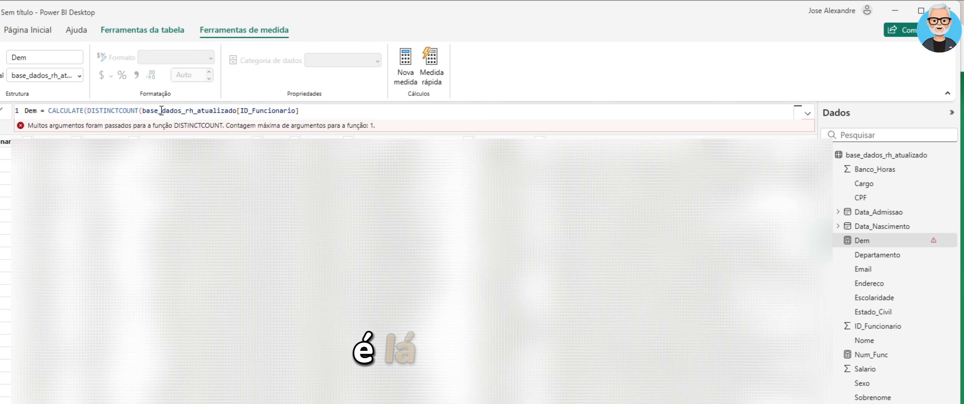
# Close DISTINCTCOUNT after [ID_Funcionario] and add the suggested column base_dados_rh_atualizado[Status] as the filter argument of CALCULATE.
pyautogui.click(309, 113)
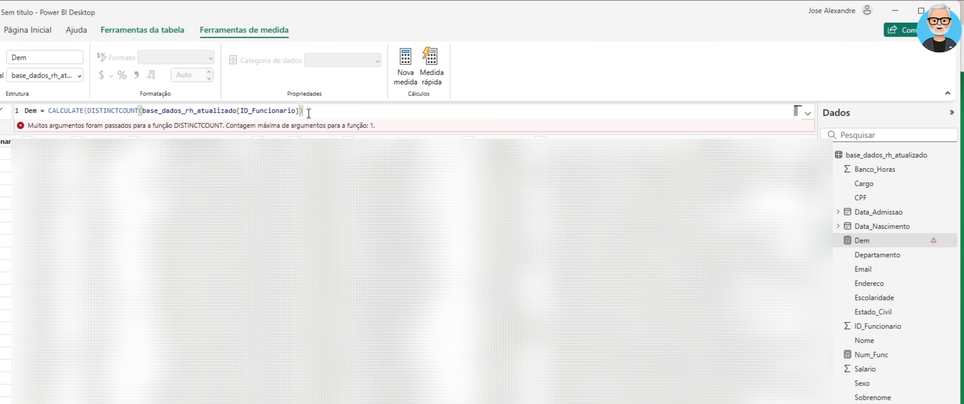
pyautogui.write(',')
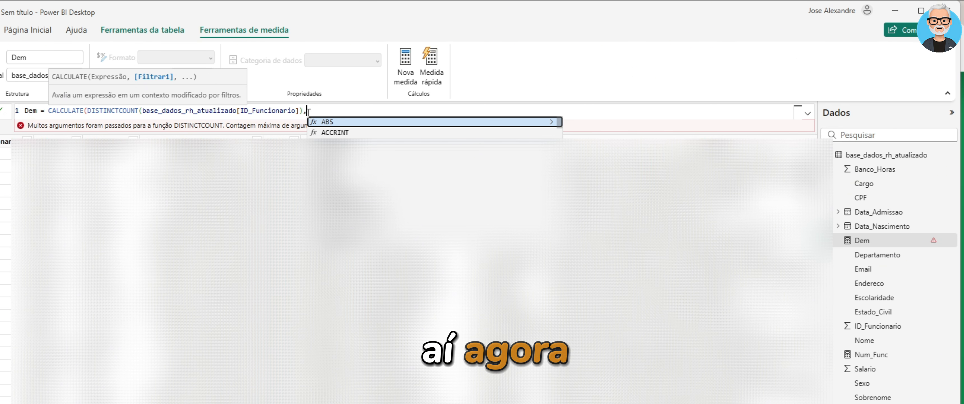
pyautogui.write('base')
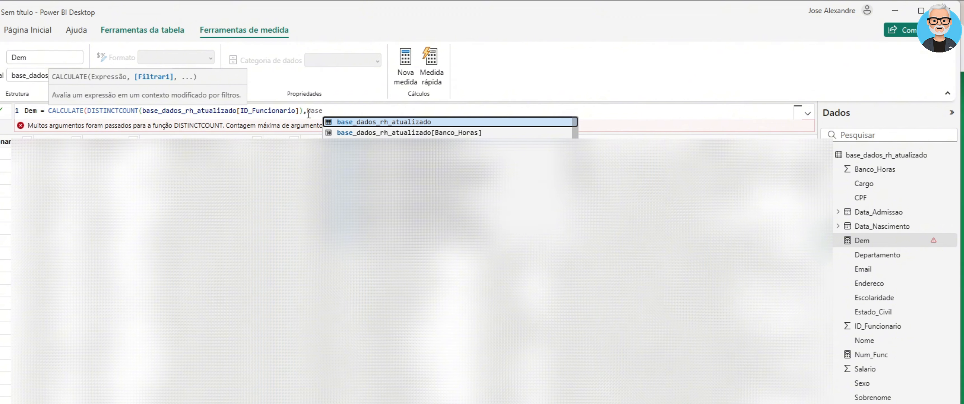
pyautogui.scroll(-1, 449, 130)
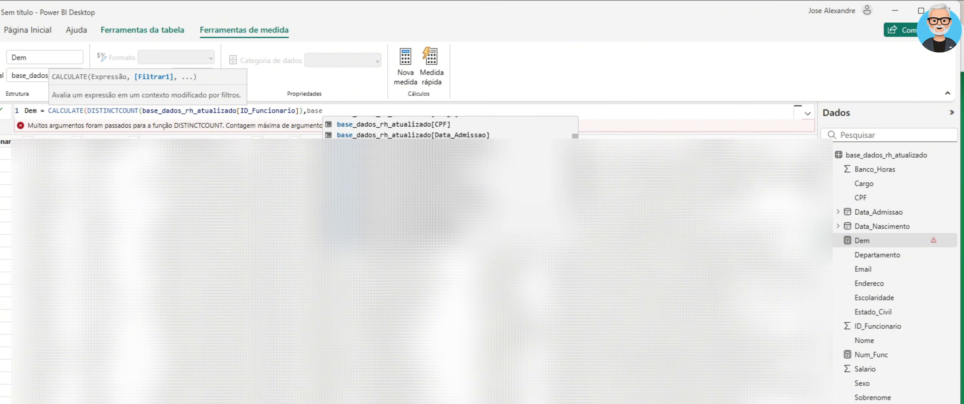
pyautogui.scroll(-1, 449, 127)
pyautogui.scroll(-2, 449, 127)
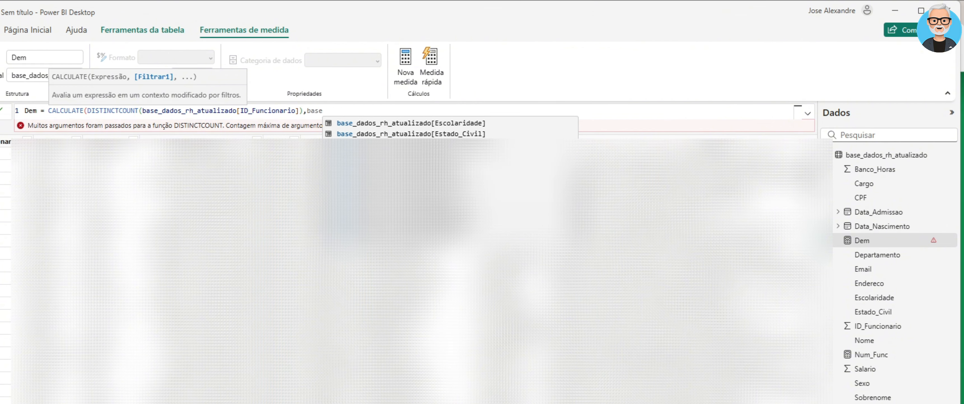
pyautogui.press('Tab')
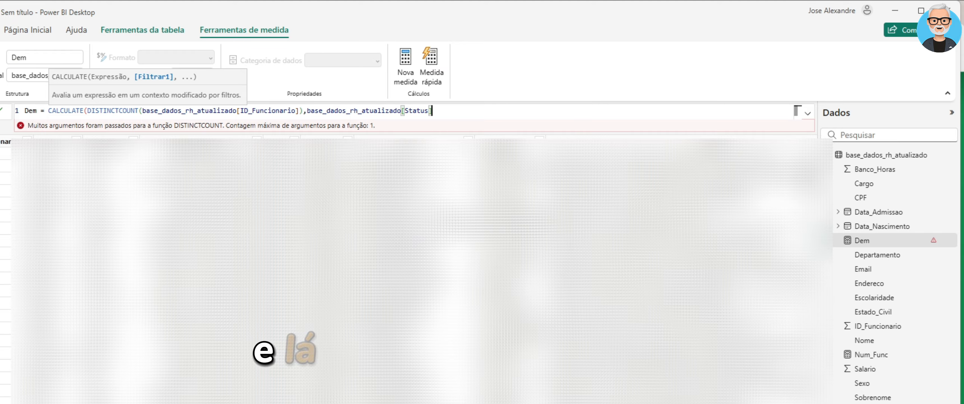
# Complete the filter condition with ="Demitido", close CALCULATE and commit the Dem measure.
pyautogui.write('=')
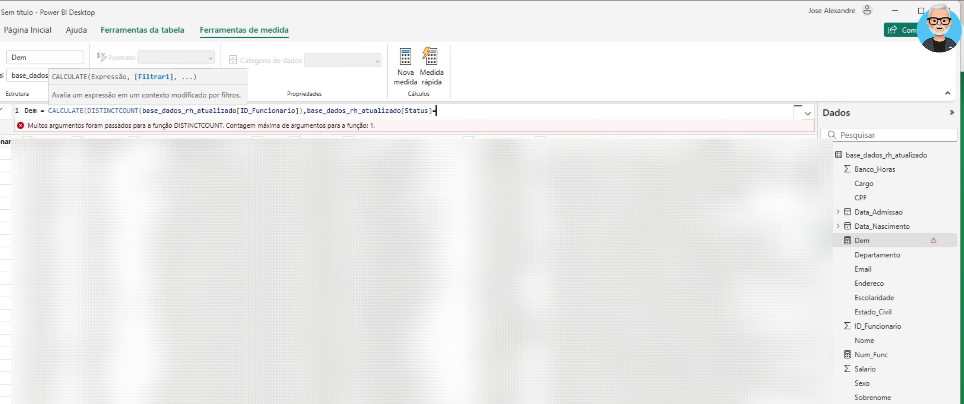
pyautogui.write('"De')
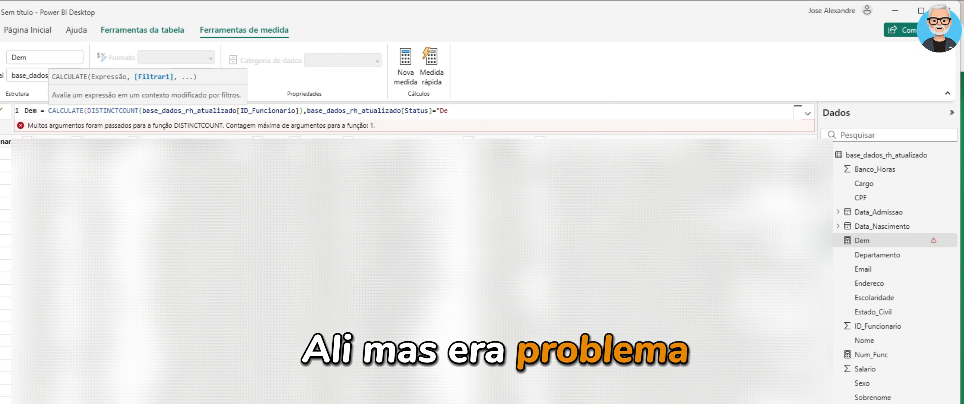
pyautogui.write('miti')
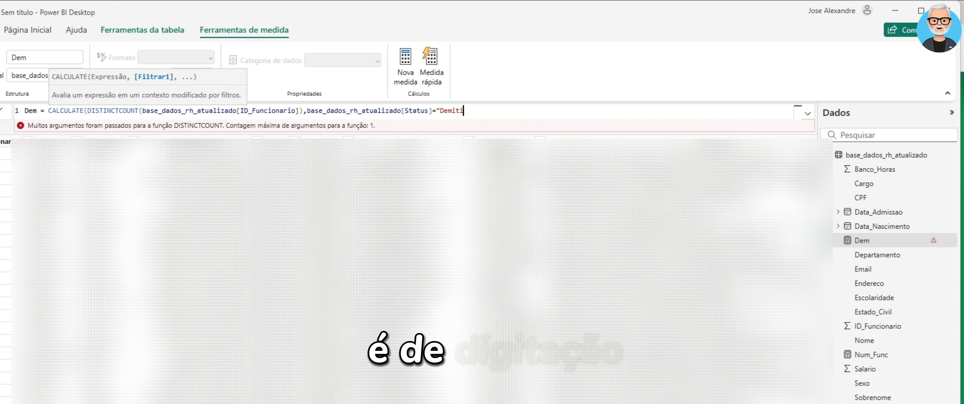
pyautogui.write('do')
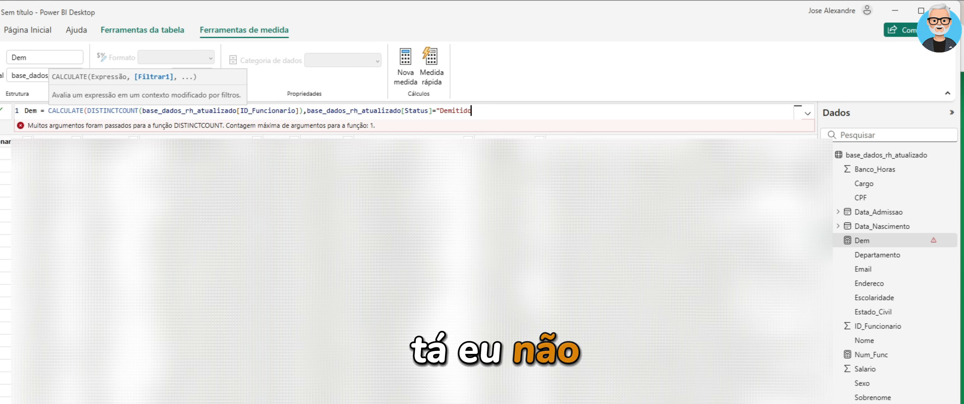
pyautogui.write('"')
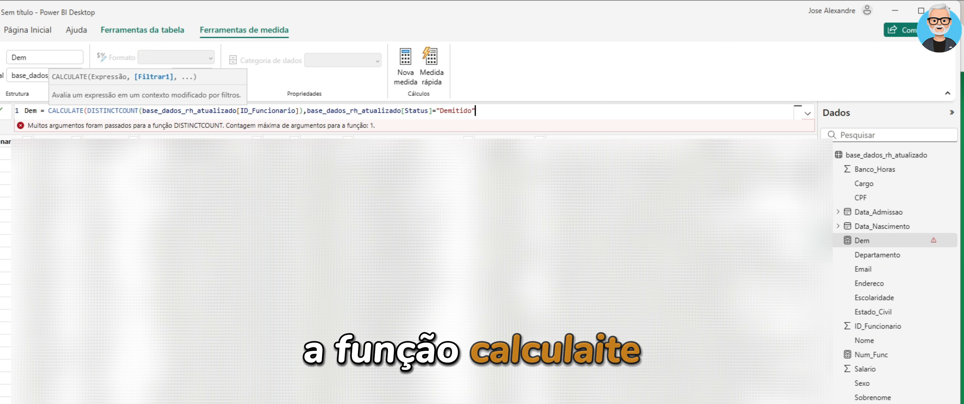
pyautogui.write(')')
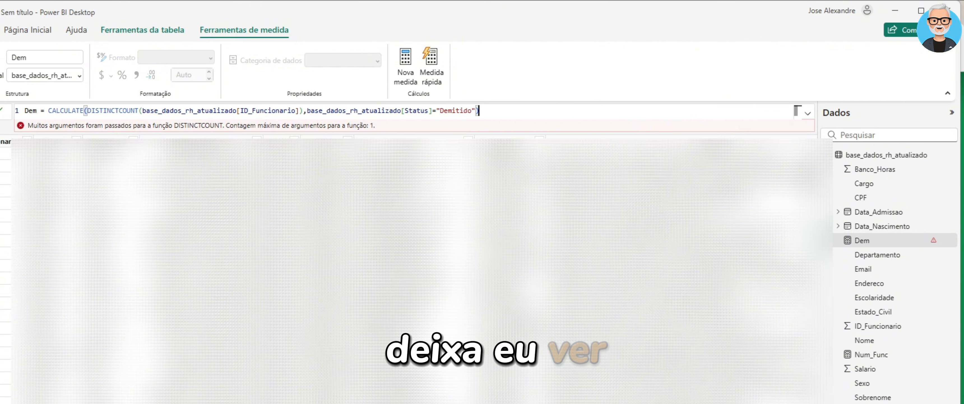
pyautogui.press('Return')
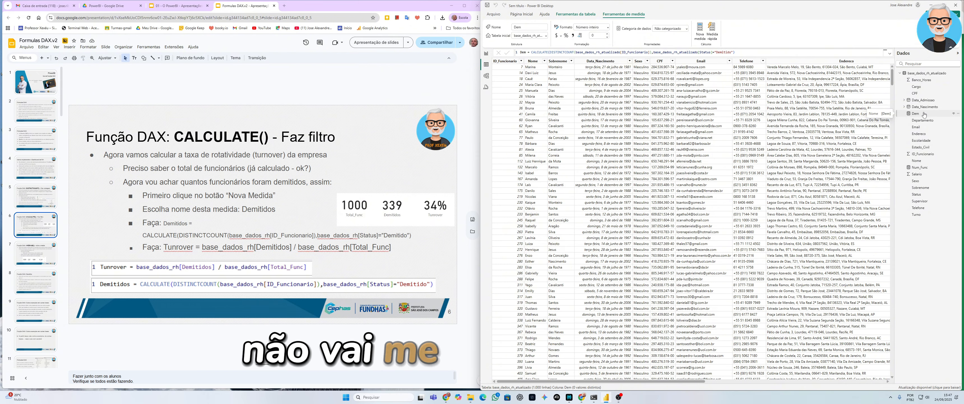
# Add a card visual showing the Dem measure beside the Num_Func card on the report page.
pyautogui.click(486, 54)
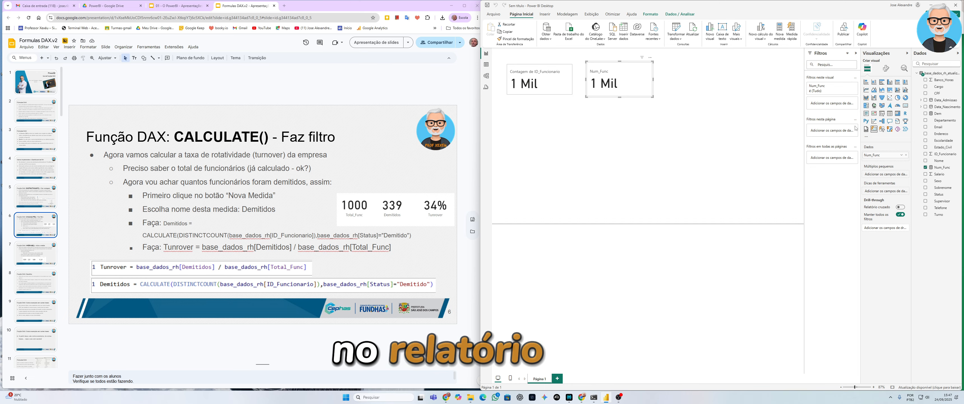
pyautogui.click(642, 124)
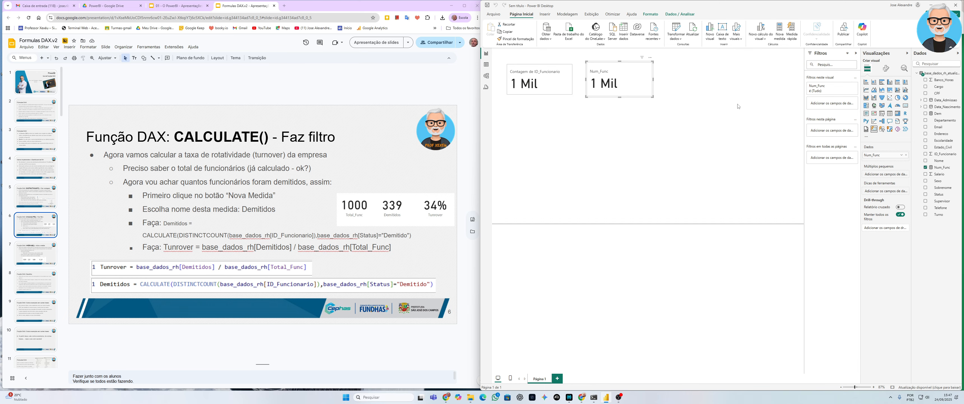
pyautogui.click(875, 130)
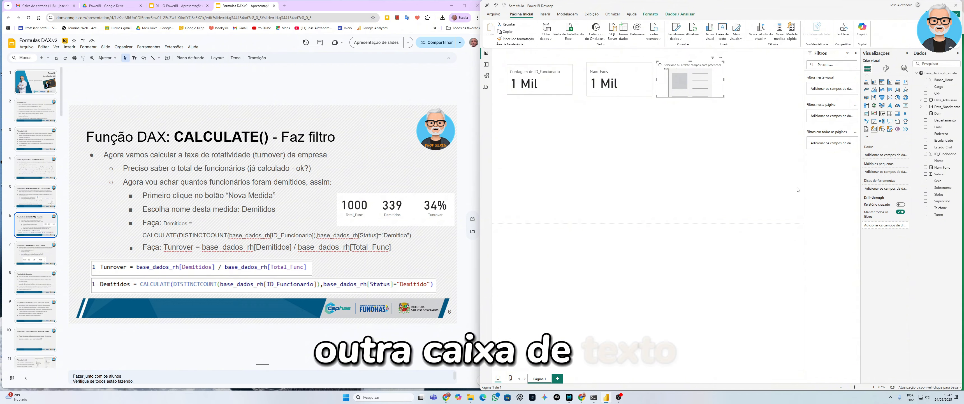
pyautogui.moveTo(938, 113); pyautogui.dragTo(893, 158)
pyautogui.moveTo(891, 157); pyautogui.dragTo(888, 155)
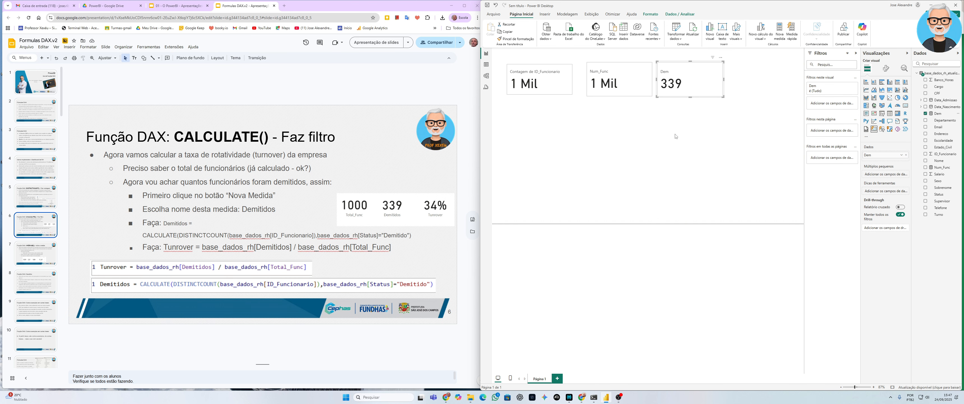
pyautogui.click(628, 141)
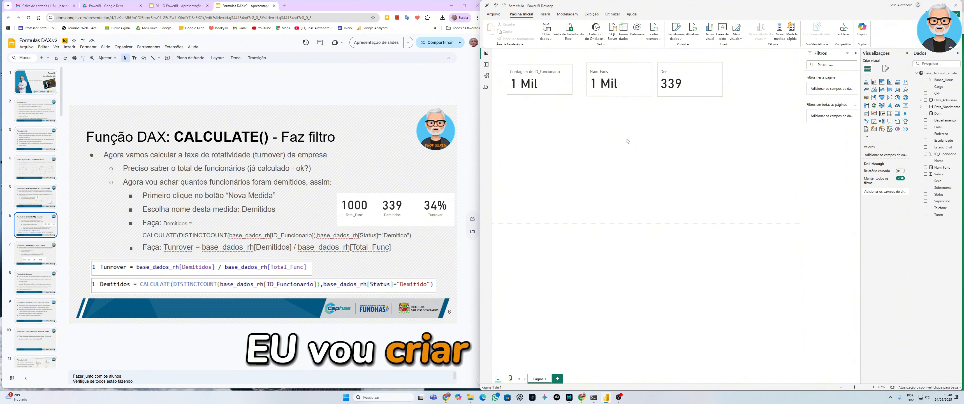
# Create a new measure in the table view: tun = base_dados_rh_atualizado[Dem] / base_dados_rh_atualizado[Num_Func].
pyautogui.click(486, 64)
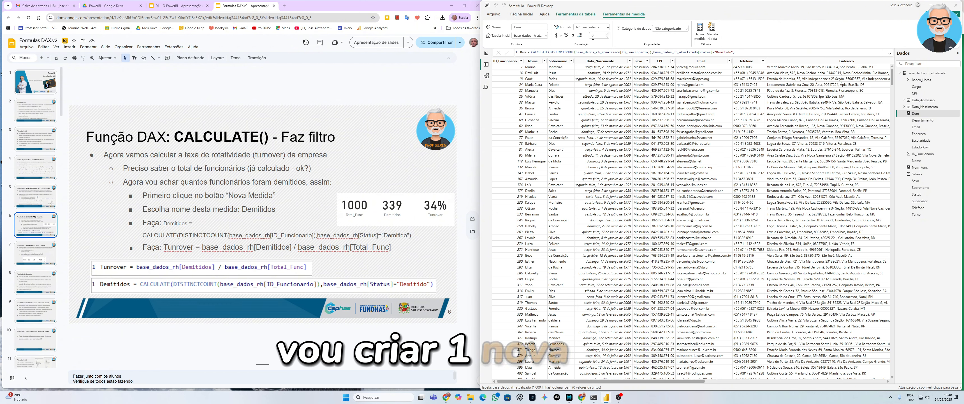
pyautogui.click(700, 32)
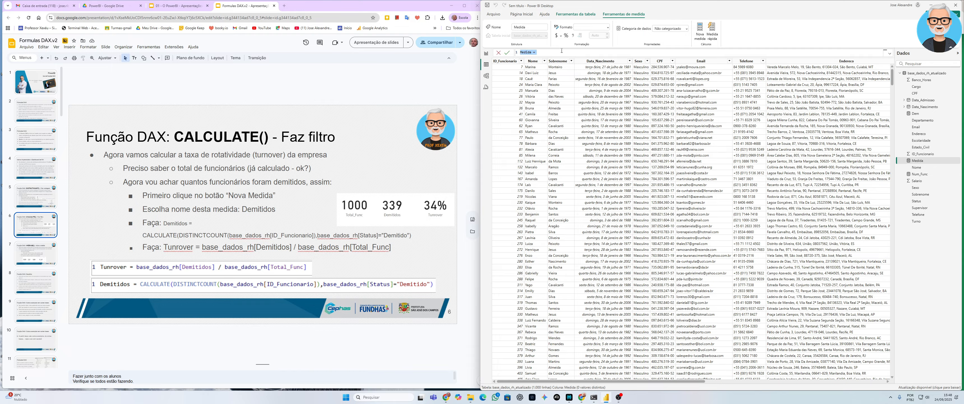
pyautogui.write('tun =')
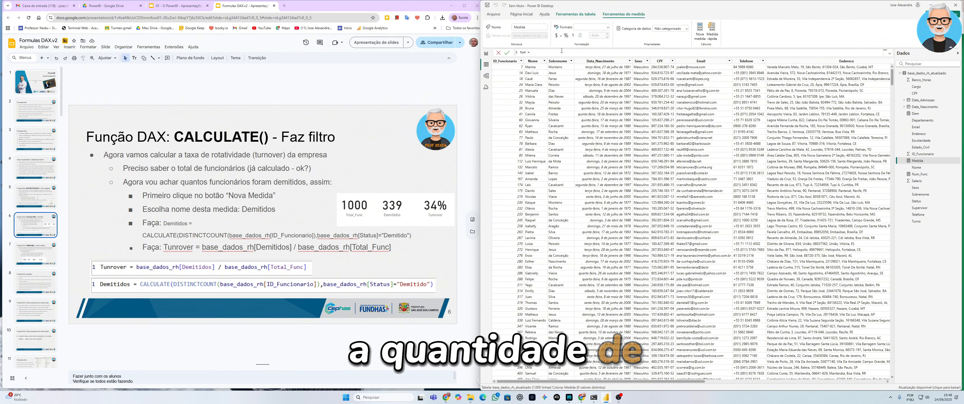
pyautogui.write('t')
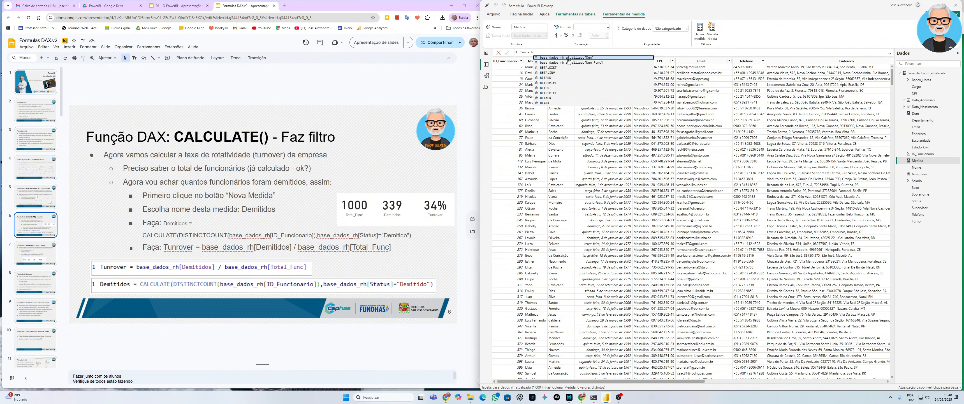
pyautogui.click(569, 58)
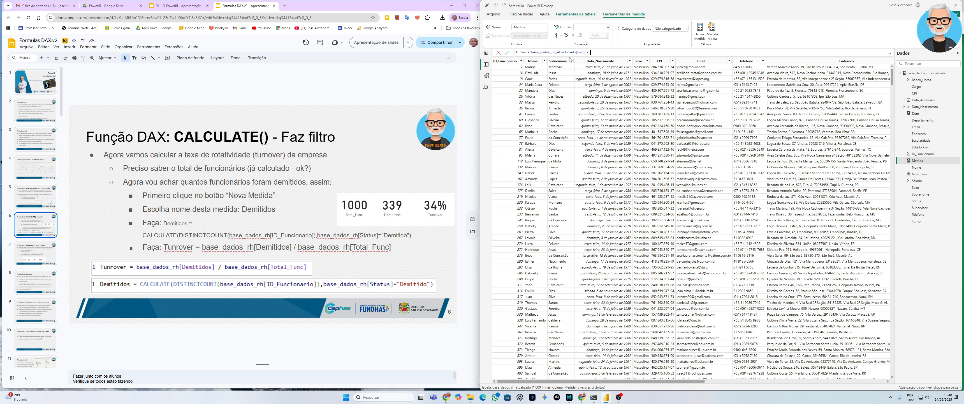
pyautogui.write('/ base_dados_rh_atualizado[Num_Func')
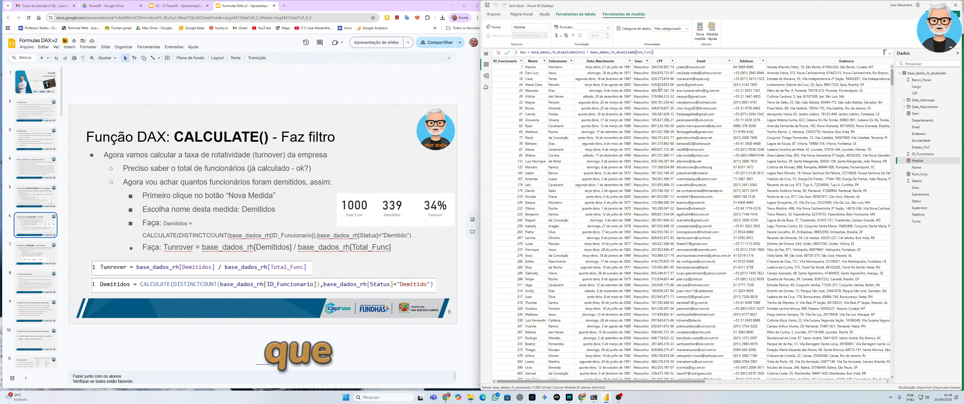
pyautogui.press('Return')
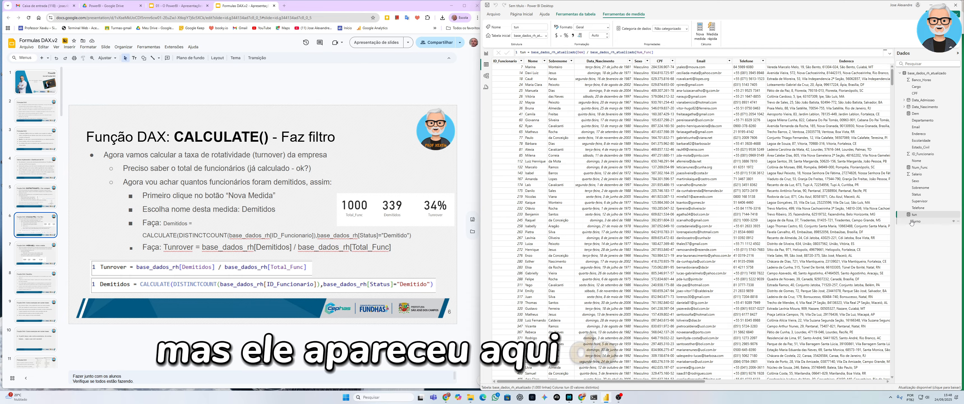
# Add a card visual showing the tun measure beside the Dem card on the report page.
pyautogui.click(488, 55)
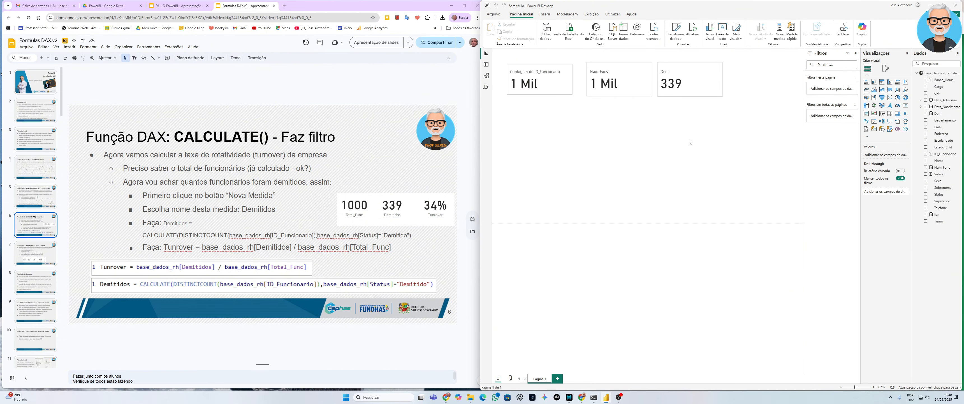
pyautogui.click(874, 129)
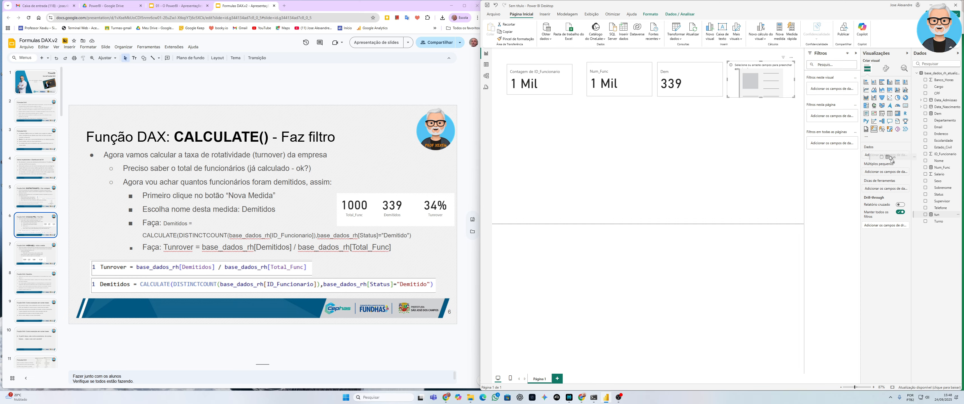
pyautogui.moveTo(891, 158); pyautogui.dragTo(889, 156)
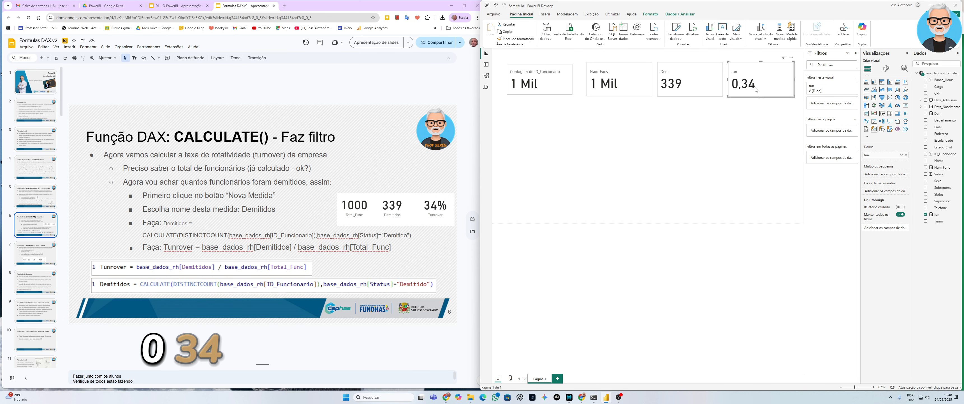
# Set the tun card's data format to percentage (Porcentagem) for the tun series.
pyautogui.click(888, 69)
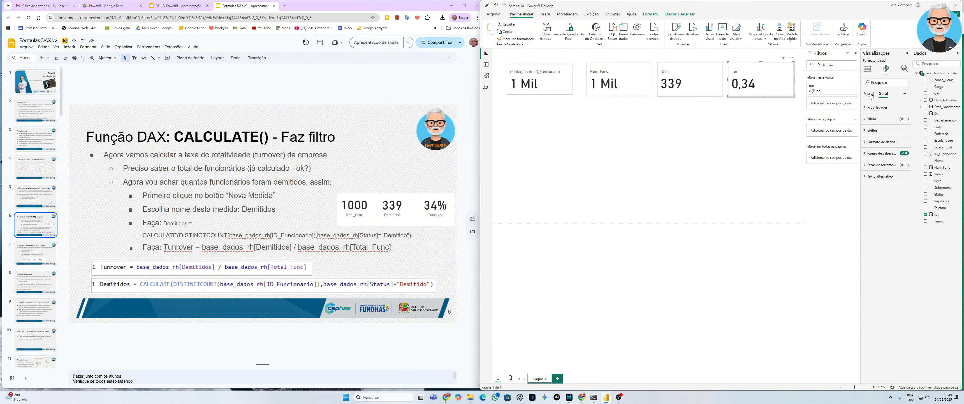
pyautogui.click(869, 93)
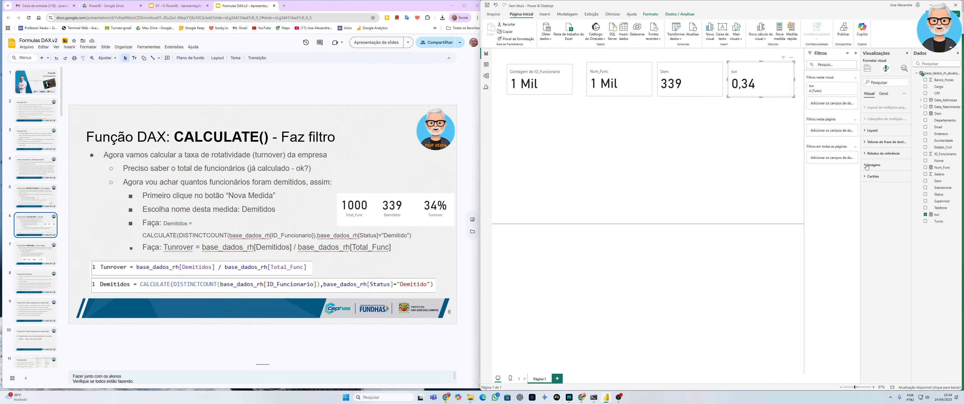
pyautogui.click(866, 131)
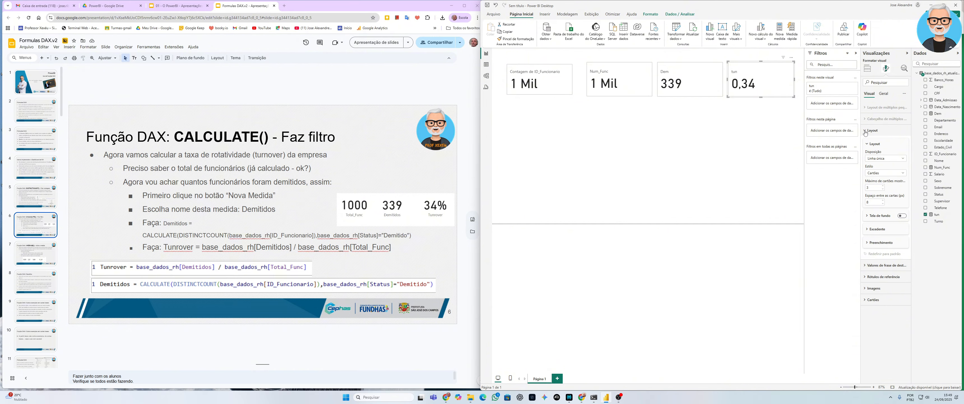
pyautogui.click(866, 132)
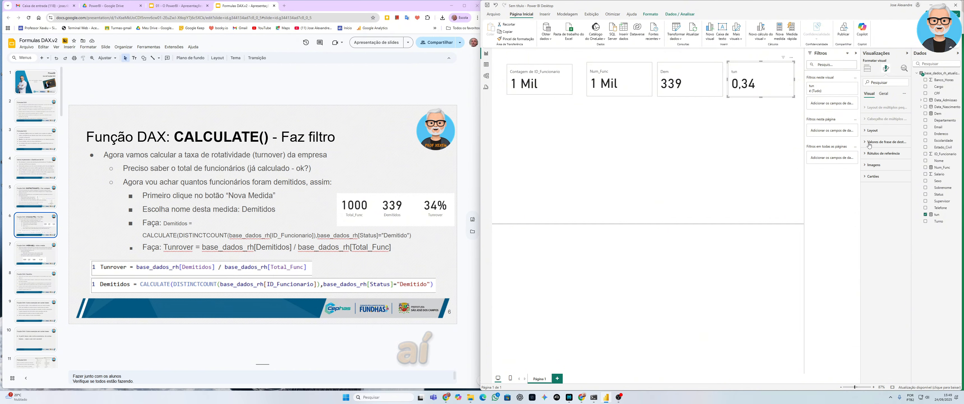
pyautogui.click(869, 143)
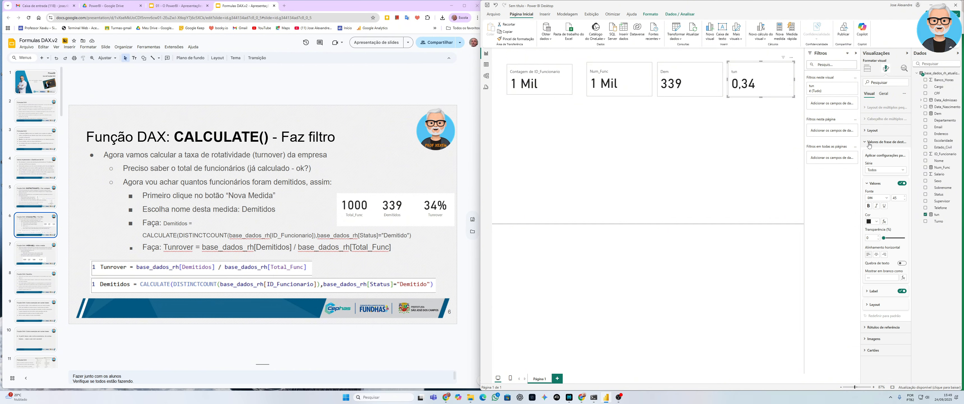
pyautogui.click(870, 142)
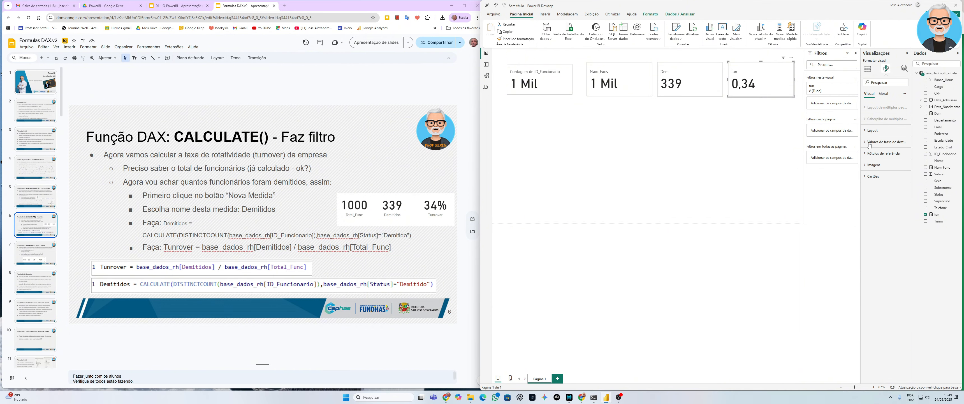
pyautogui.click(884, 94)
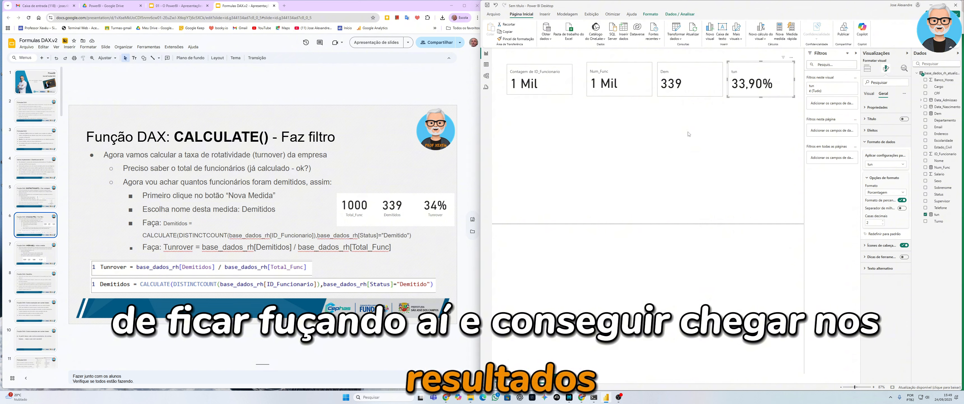
# In the Google Slides presentation, look through the DAX slides from the AVERAGE function on slide 7 to the Total da Folha Salarial metric on slide 14.
pyautogui.click(33, 254)
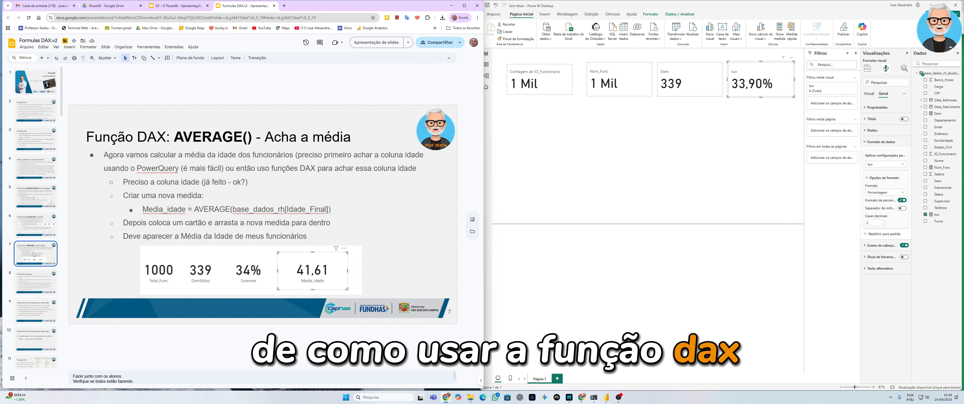
pyautogui.click(40, 279)
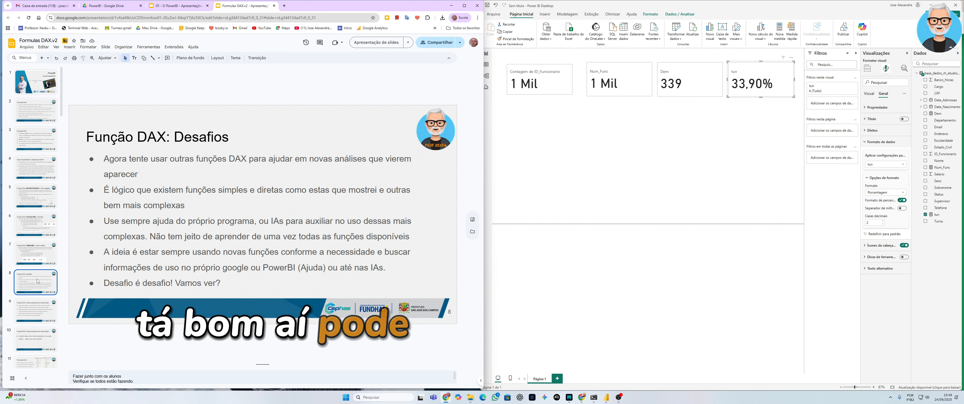
pyautogui.press('Down')
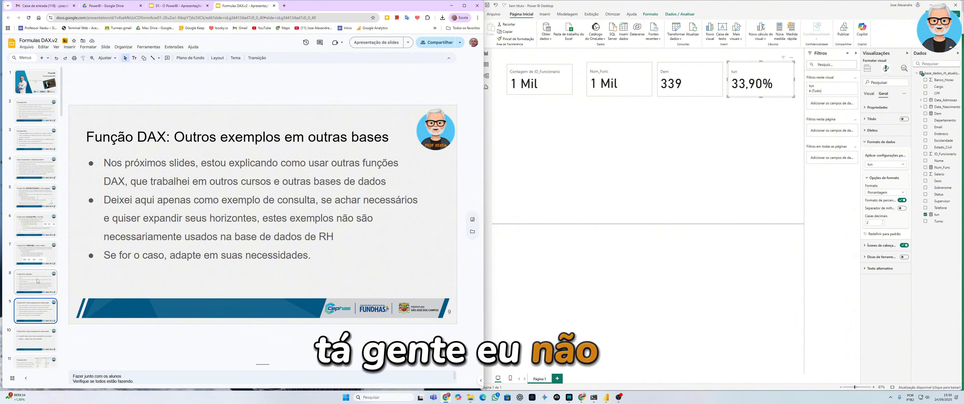
pyautogui.press('Down')
pyautogui.press('Down')
pyautogui.press('Down')
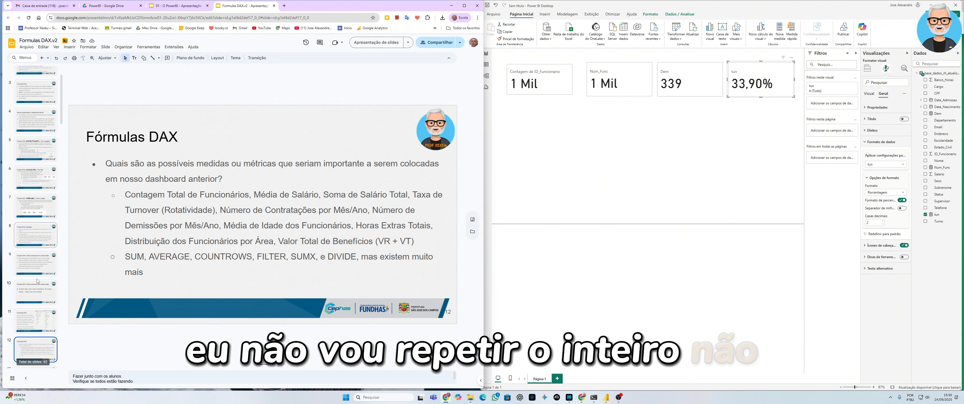
pyautogui.press('Up')
pyautogui.press('Up')
pyautogui.press('Down')
pyautogui.press('Down')
pyautogui.press('Down')
pyautogui.press('Down')
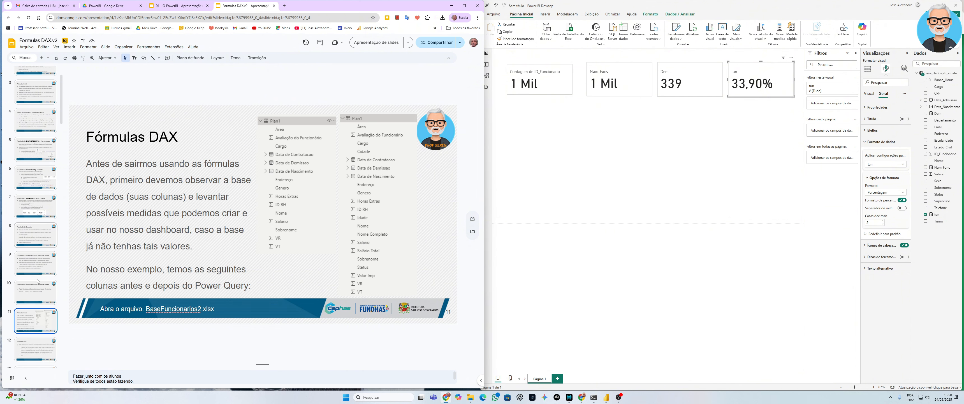
pyautogui.press('Up')
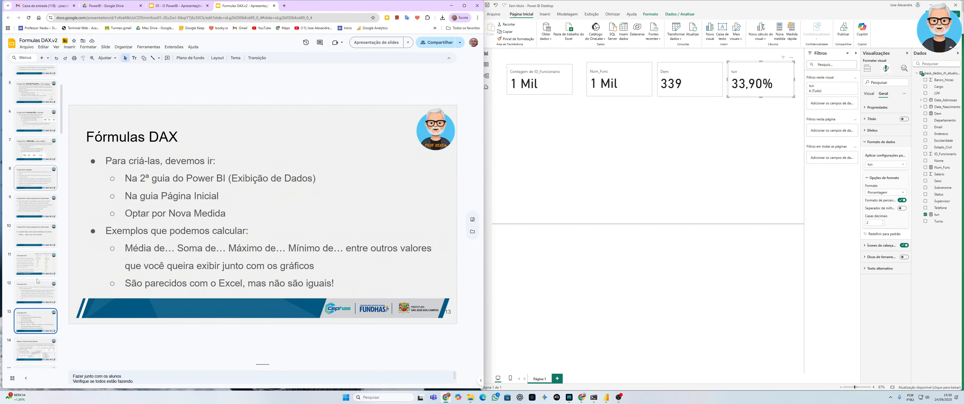
pyautogui.press('Up')
pyautogui.press('Down')
pyautogui.press('Down')
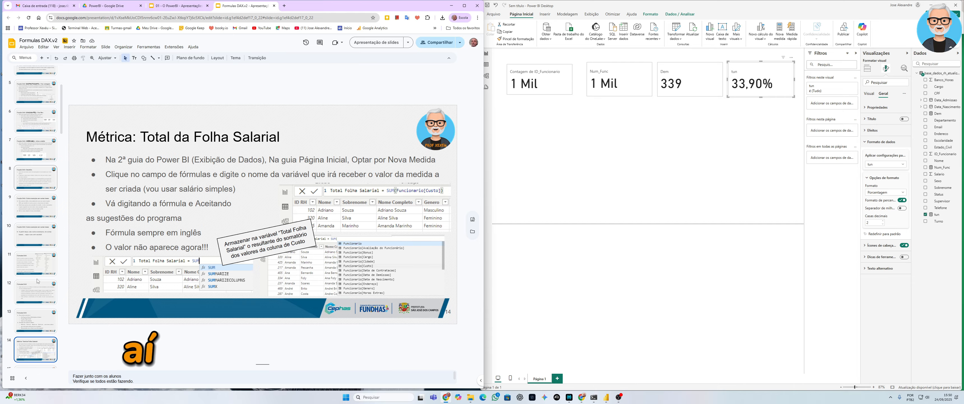